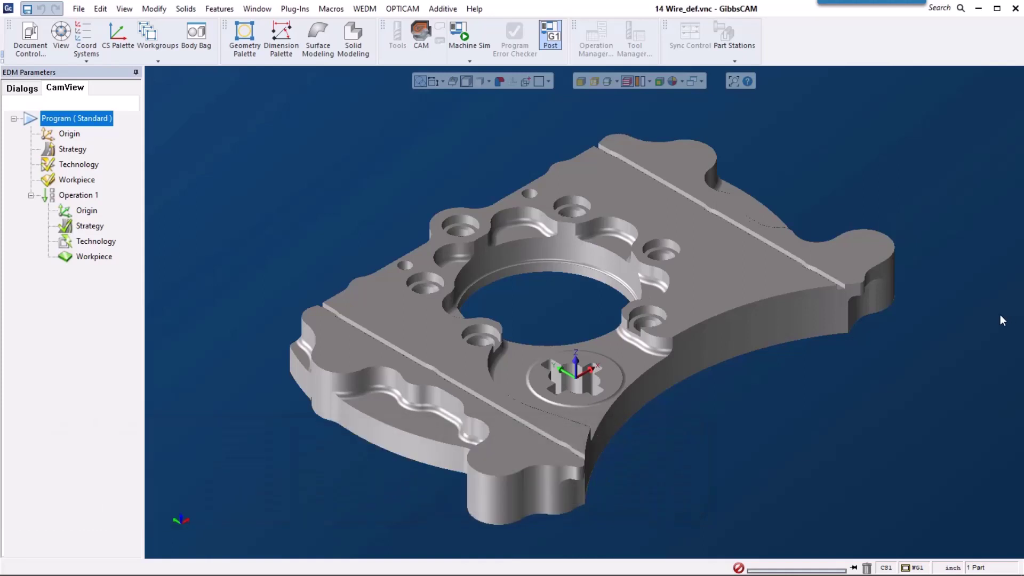
# Examine the manual edge and face selection modes of manual feature recognition for Operation 1, then cancel it.
pyautogui.click(395, 277)
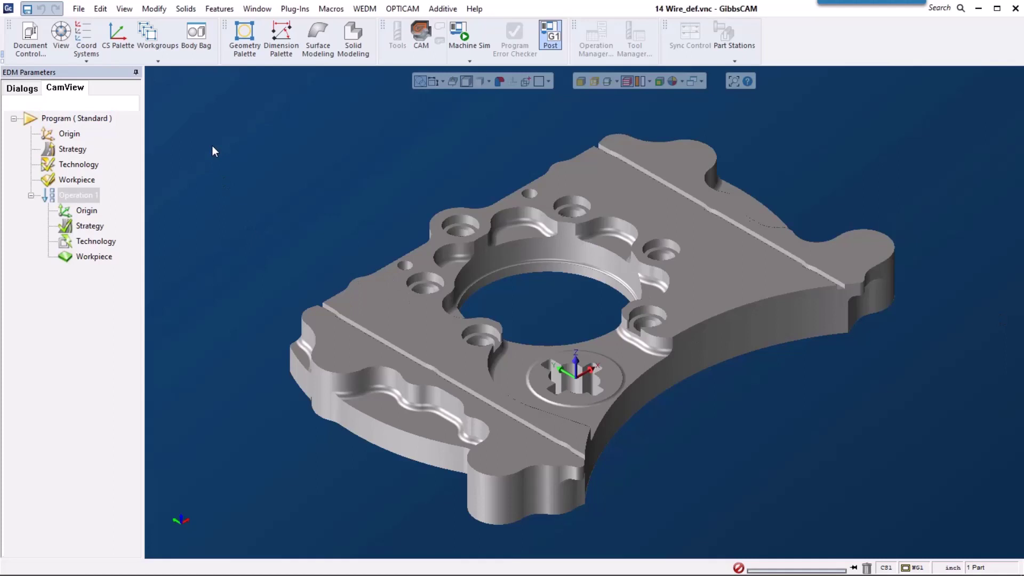
pyautogui.click(84, 197)
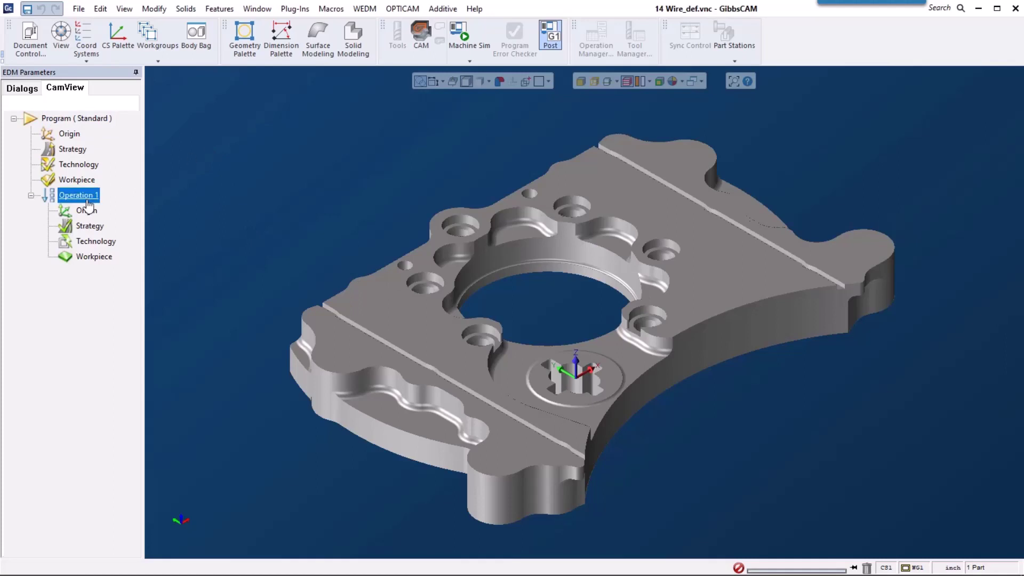
pyautogui.rightClick(86, 201)
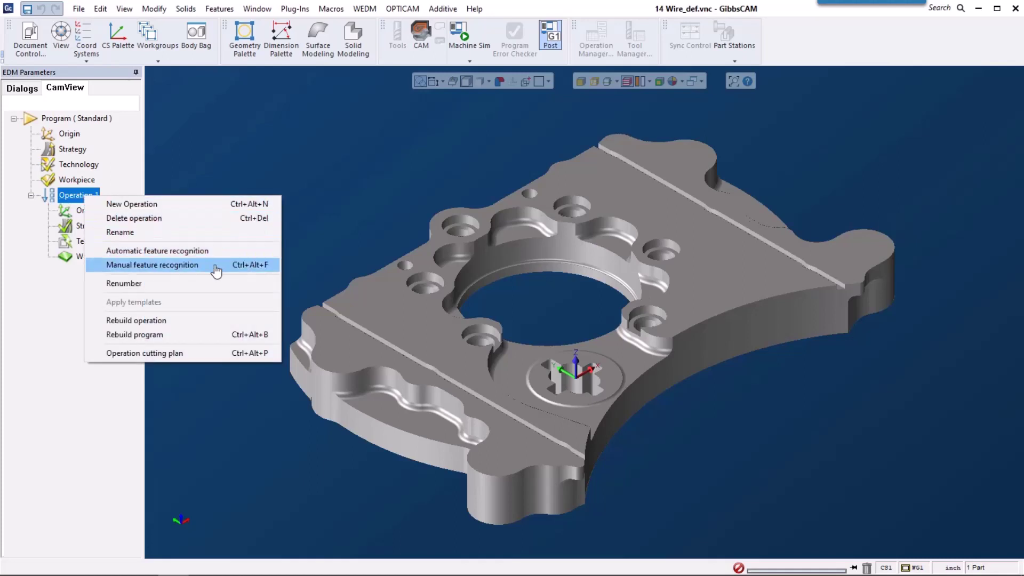
pyautogui.click(216, 269)
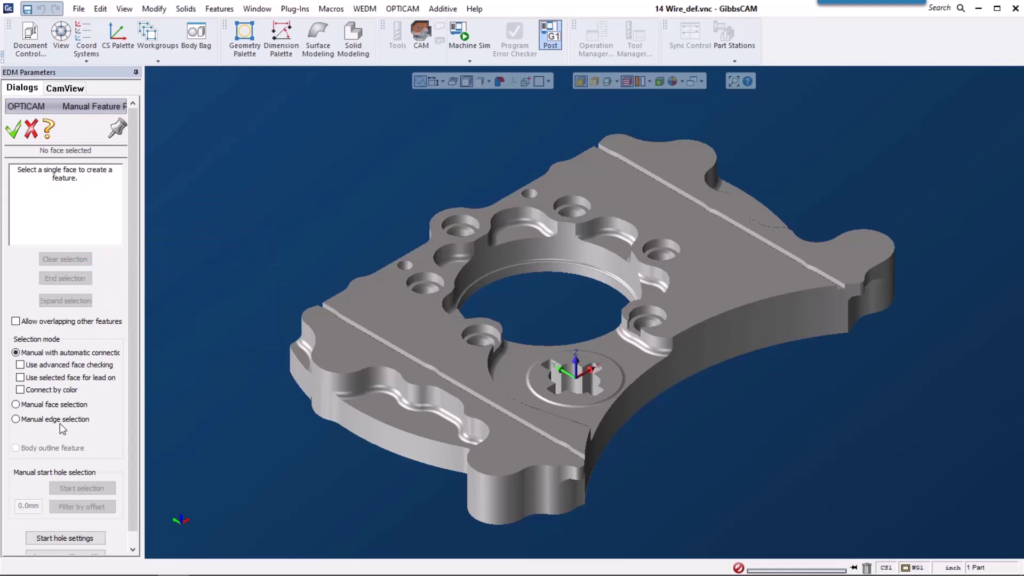
pyautogui.click(16, 419)
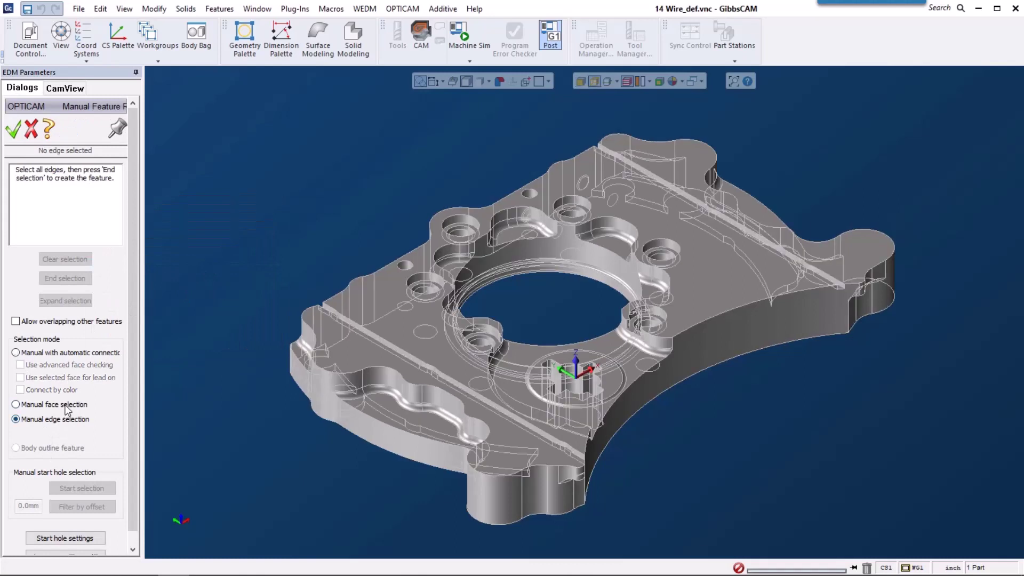
pyautogui.click(65, 405)
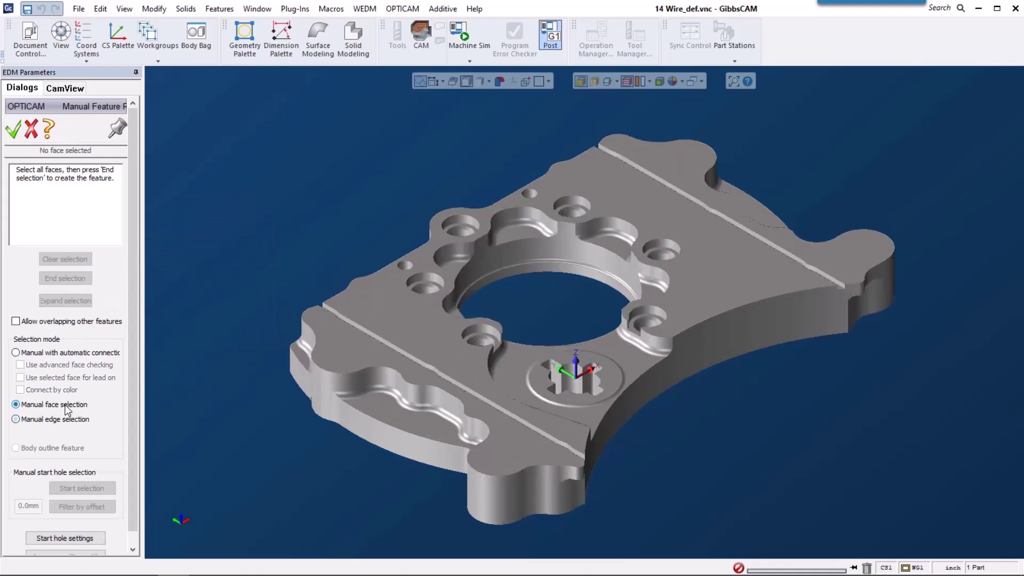
pyautogui.click(32, 132)
# Run automatic feature recognition on Operation 1 and inspect the recognised repeated hole group, Extruded 14 and Cylinder 17.
pyautogui.rightClick(60, 195)
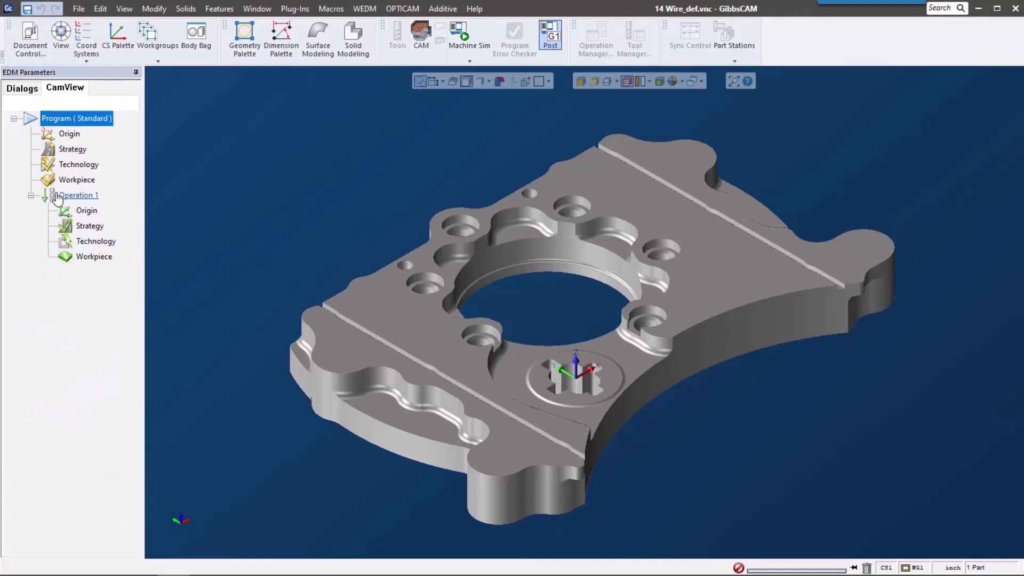
pyautogui.click(160, 255)
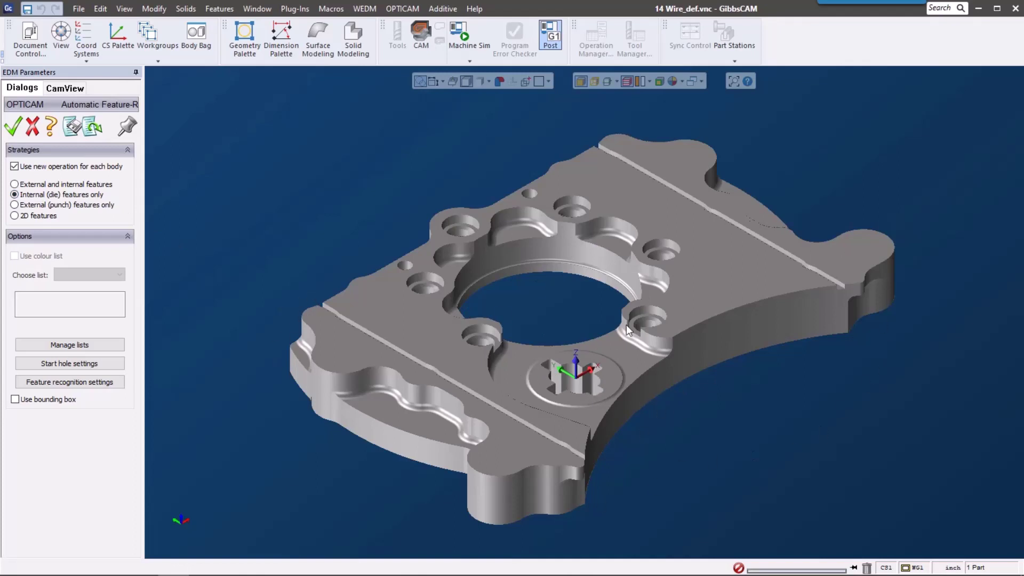
pyautogui.click(13, 128)
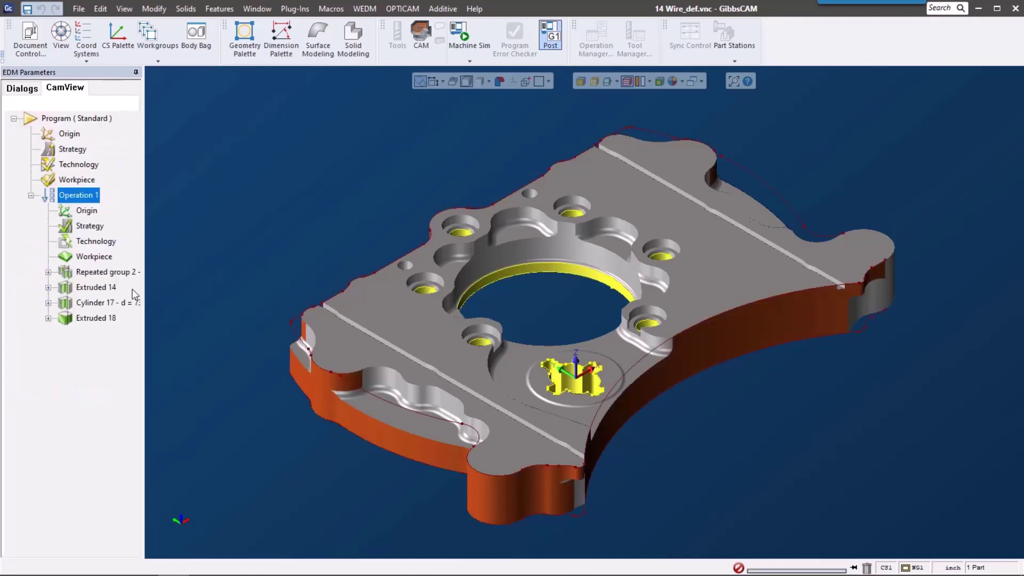
pyautogui.click(102, 273)
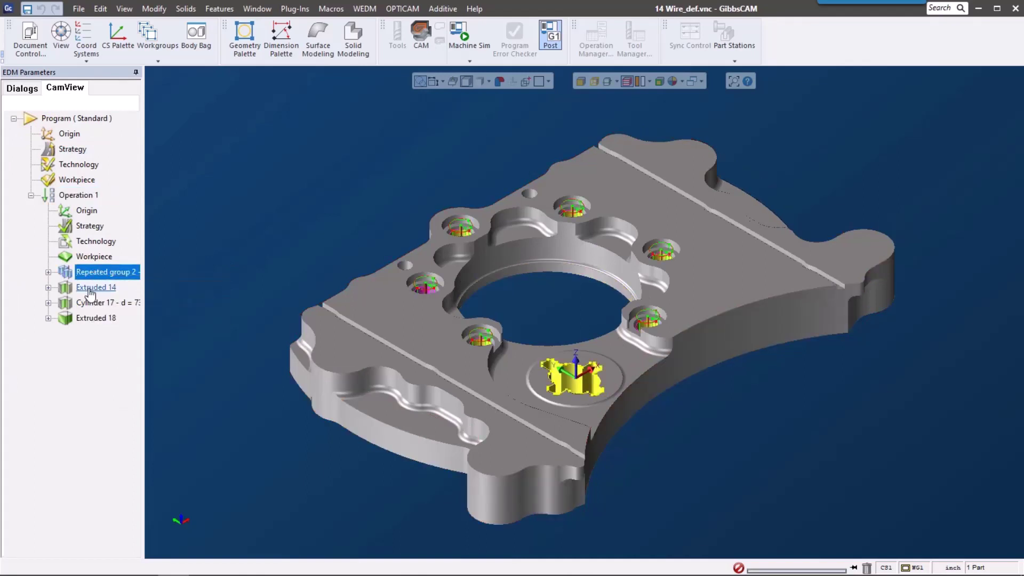
pyautogui.click(95, 287)
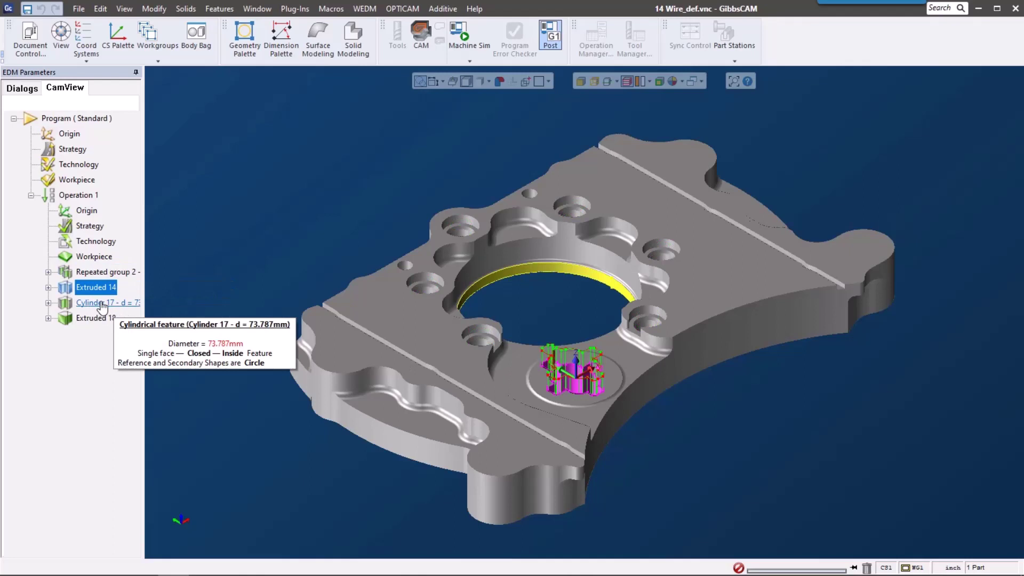
pyautogui.click(101, 303)
# Disable Extruded 18, Repeated group 2 and Cylinder 17 in Operation 1, keeping only Extruded 14 active.
pyautogui.click(90, 322)
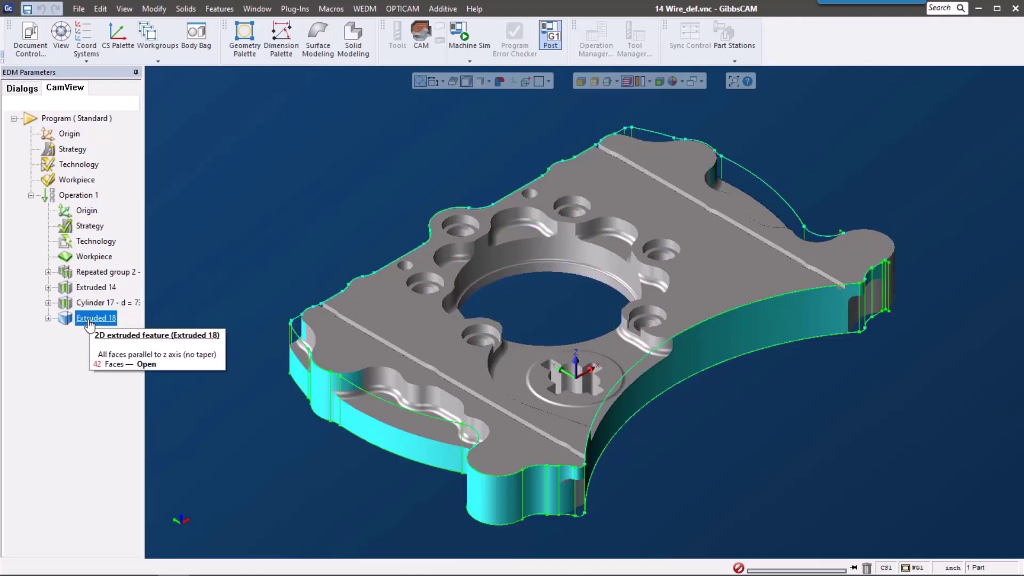
pyautogui.click(111, 291)
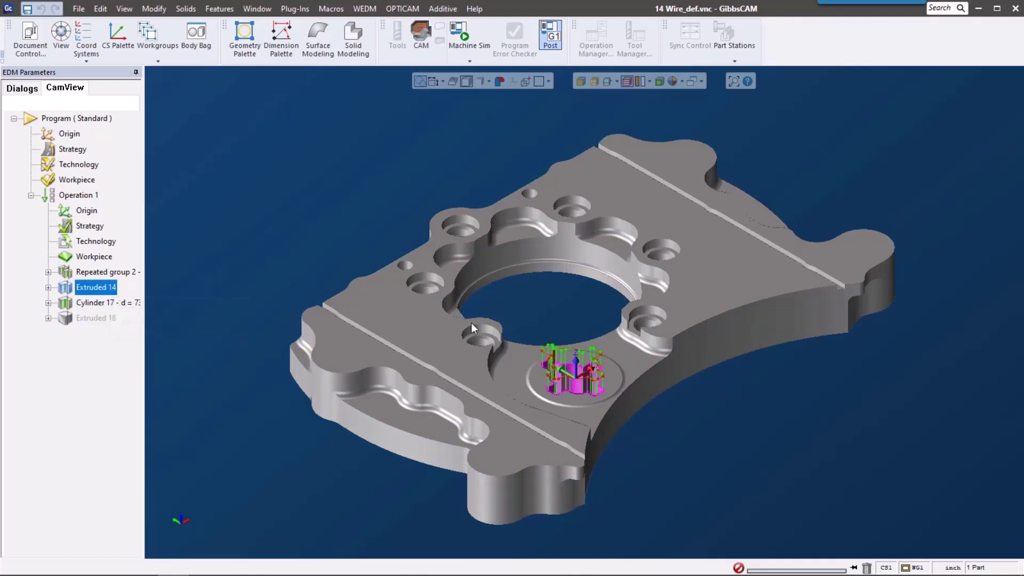
pyautogui.moveTo(466, 297); pyautogui.dragTo(692, 459)
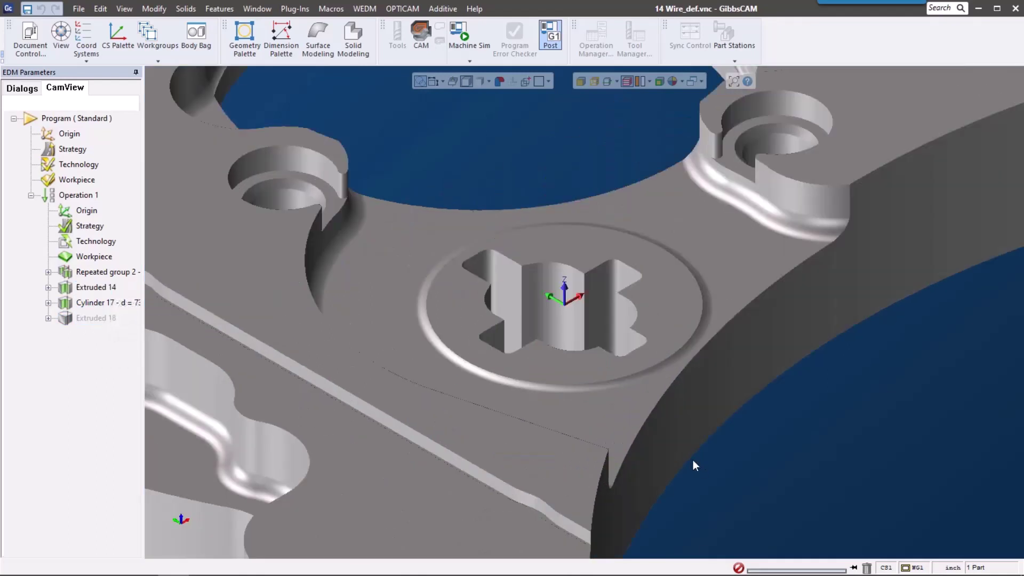
pyautogui.rightClick(95, 272)
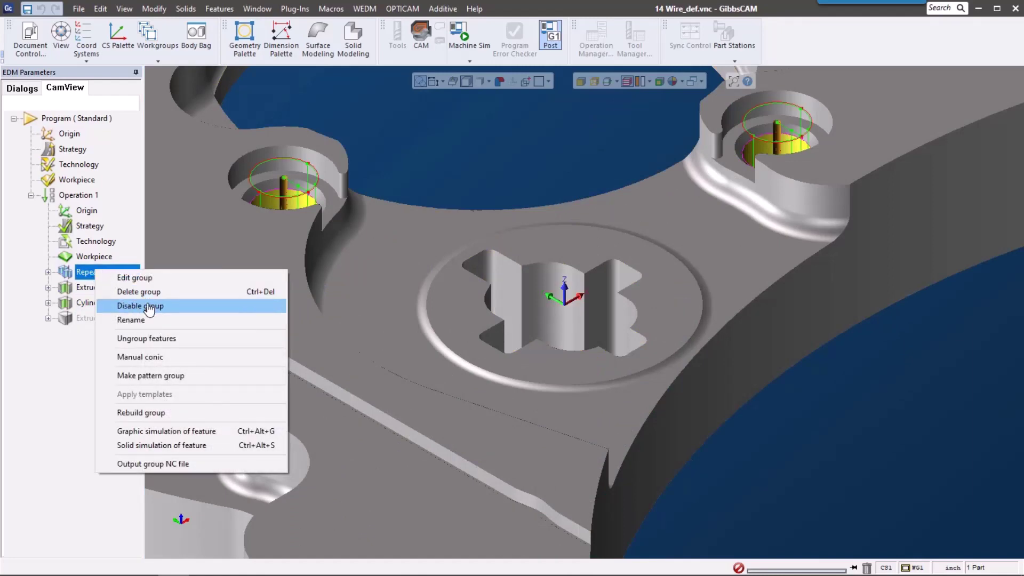
pyautogui.click(149, 306)
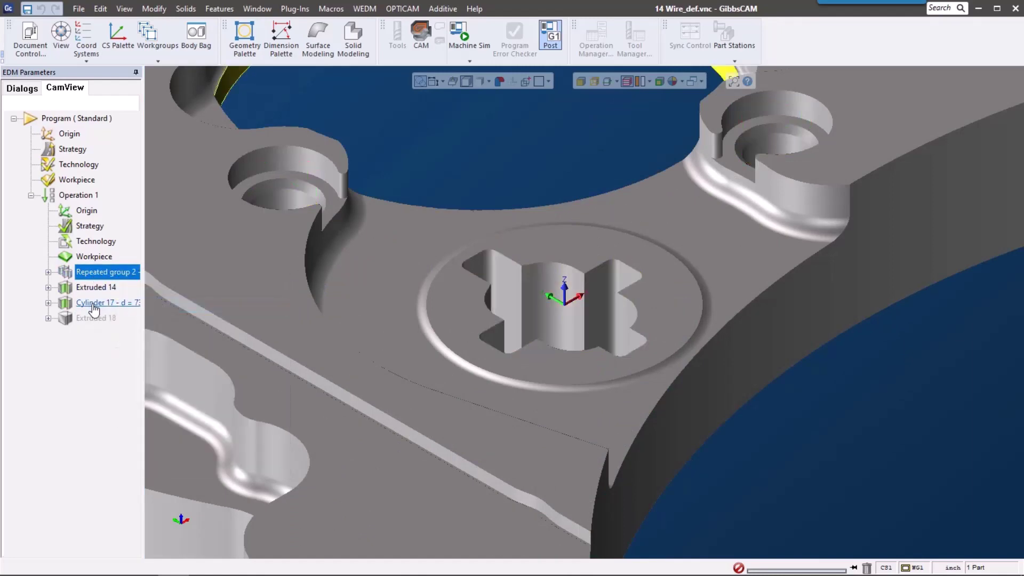
pyautogui.click(99, 288)
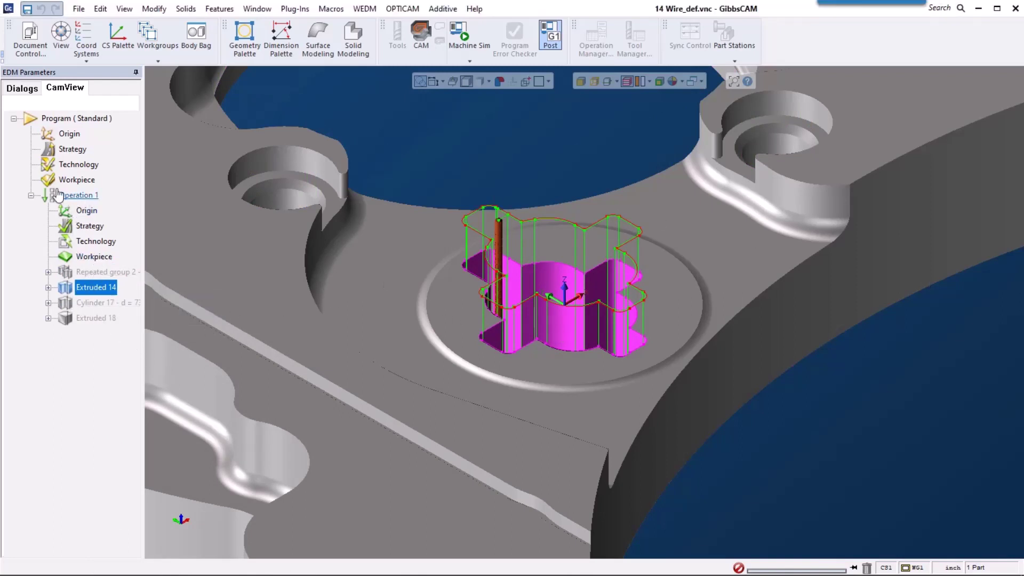
# Examine Operation 1's own-origin options, including origin coordinates, axis alignment and offsets, and close them without changes.
pyautogui.click(87, 213)
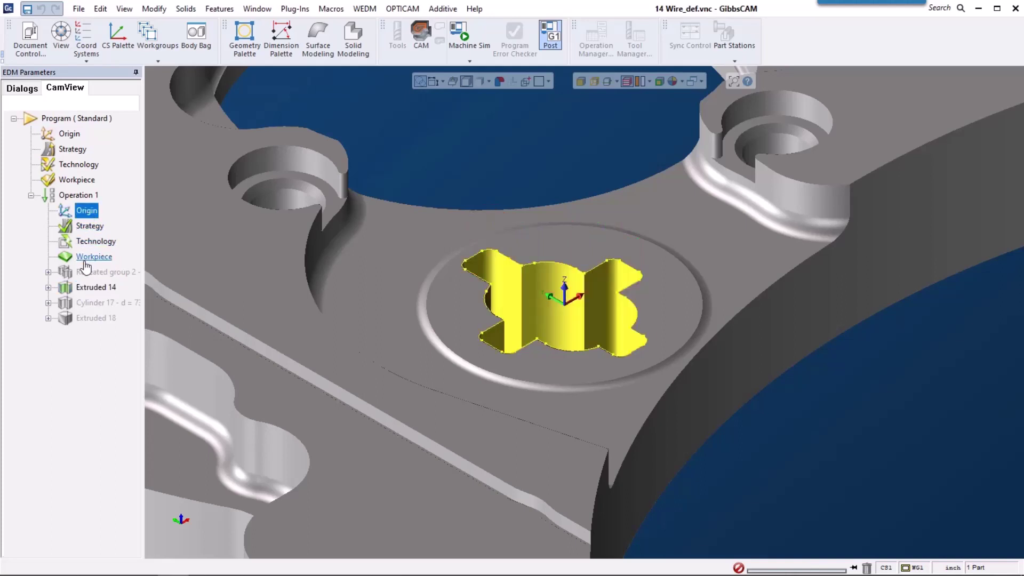
pyautogui.doubleClick(87, 213)
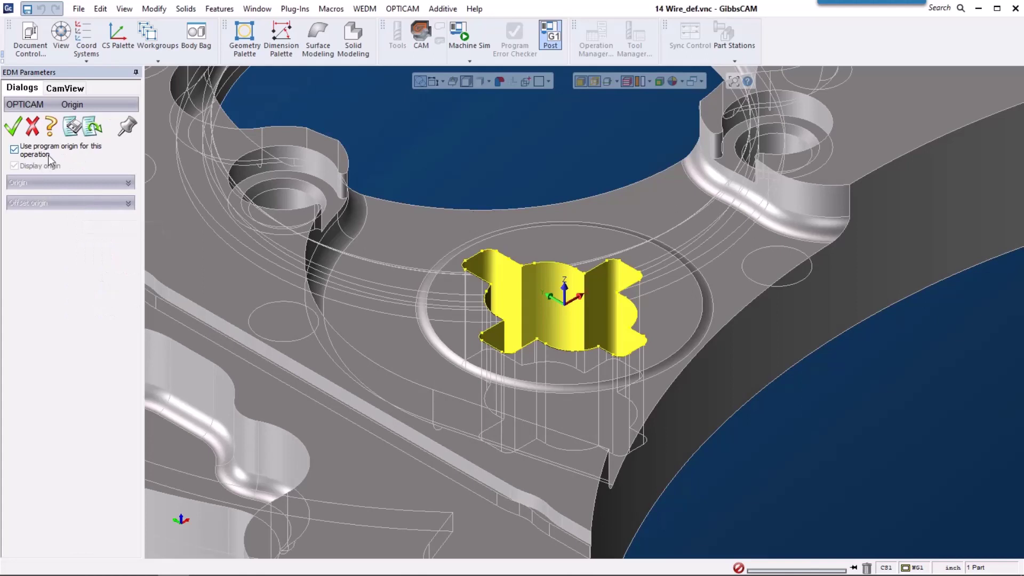
pyautogui.click(16, 150)
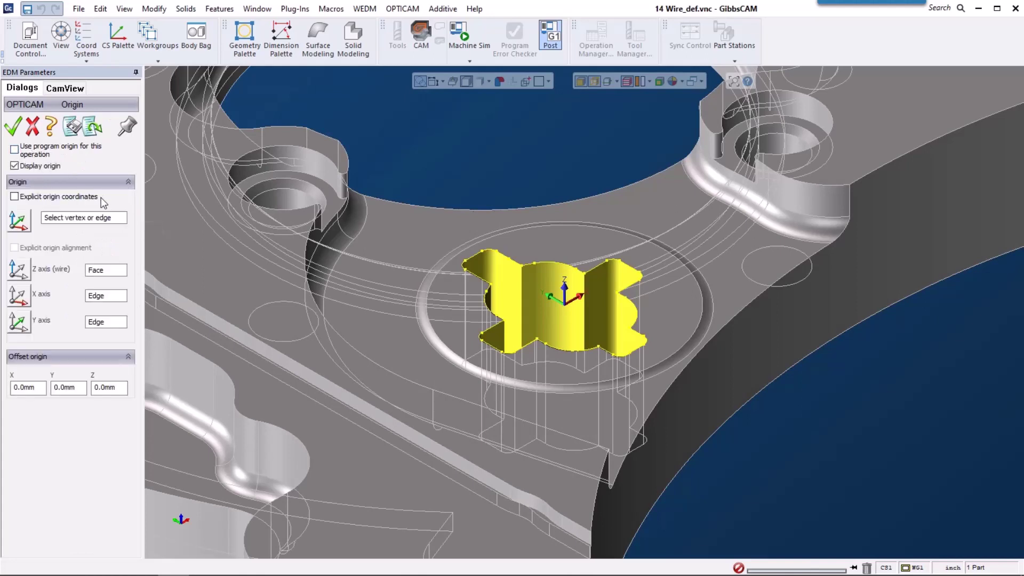
pyautogui.click(14, 149)
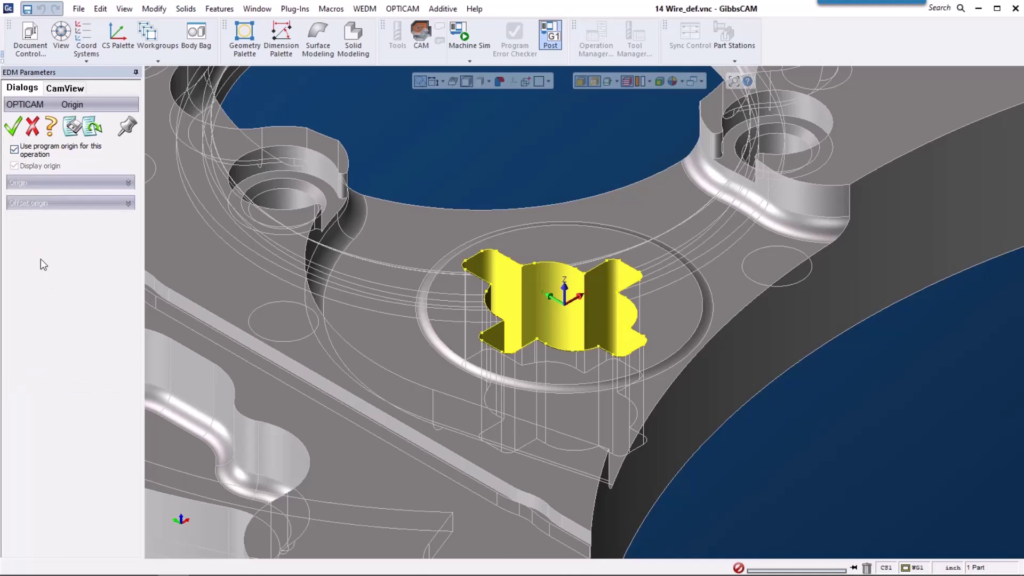
pyautogui.click(35, 131)
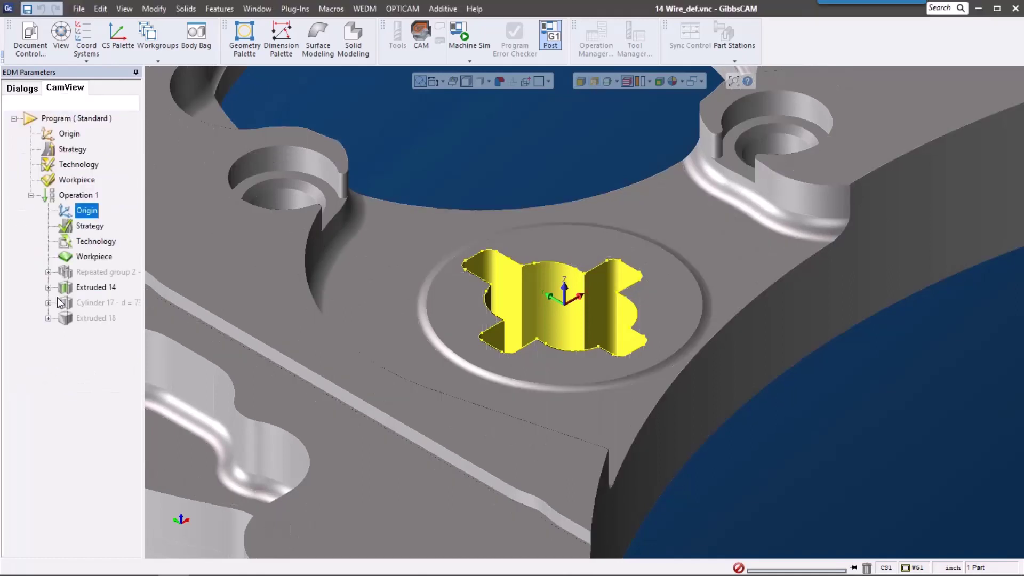
# Review Operation 1's strategy settings for feature sequence, cut sequence and bridge cuts, and close them without changes.
pyautogui.click(90, 226)
pyautogui.doubleClick(89, 226)
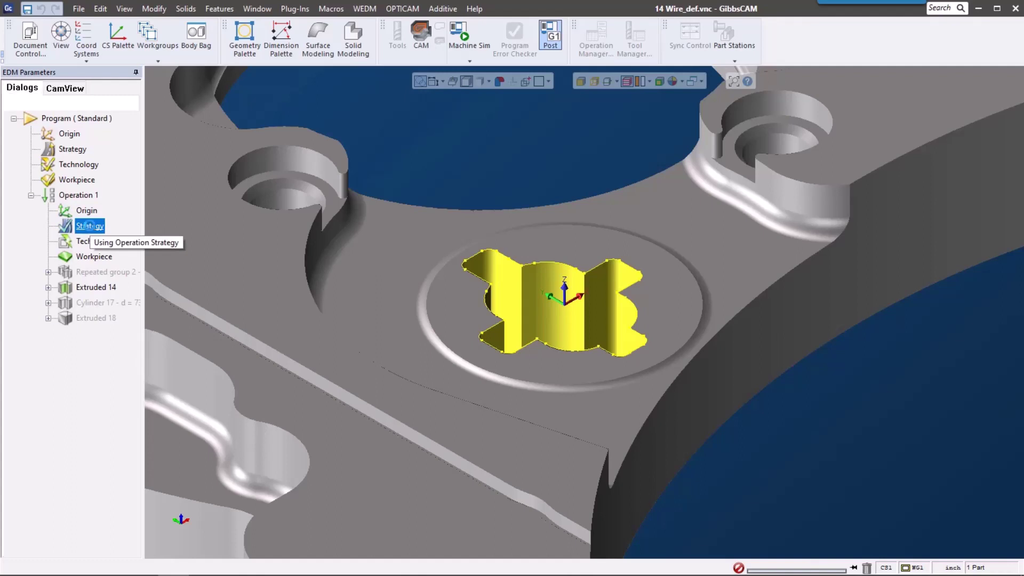
pyautogui.scroll(-3, 59, 319)
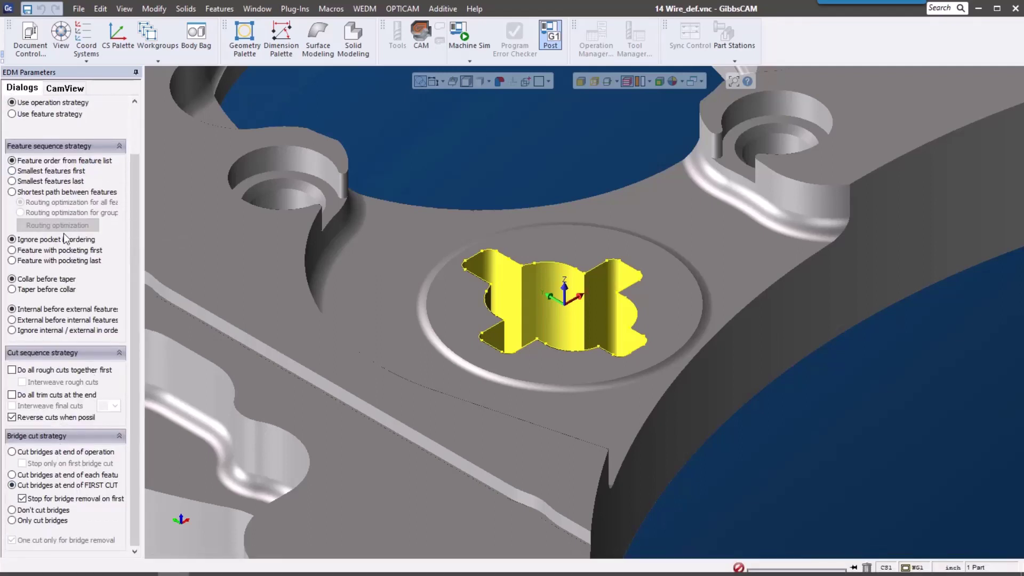
pyautogui.scroll(3, 41, 329)
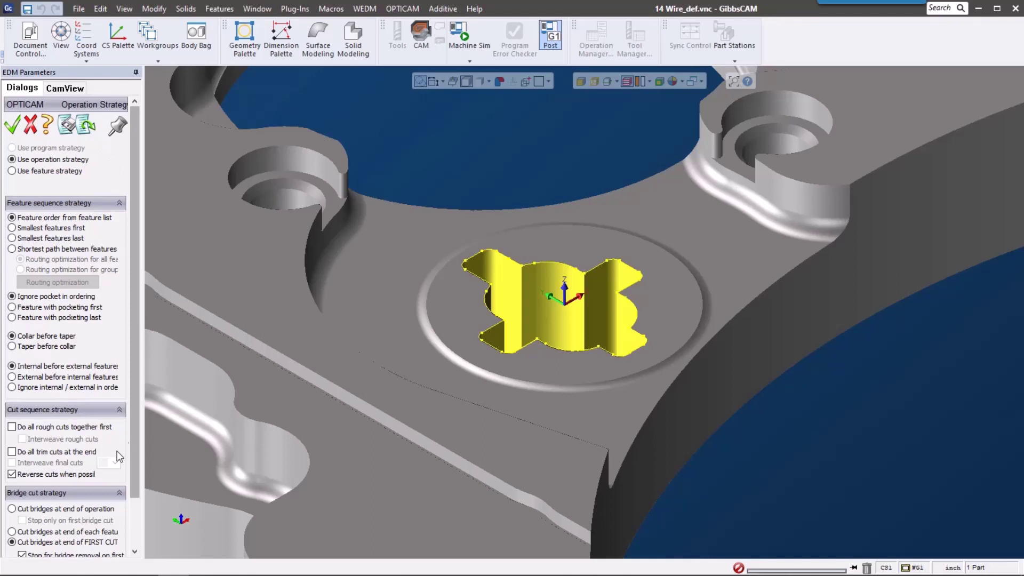
pyautogui.scroll(-3, 58, 512)
pyautogui.scroll(3, 63, 469)
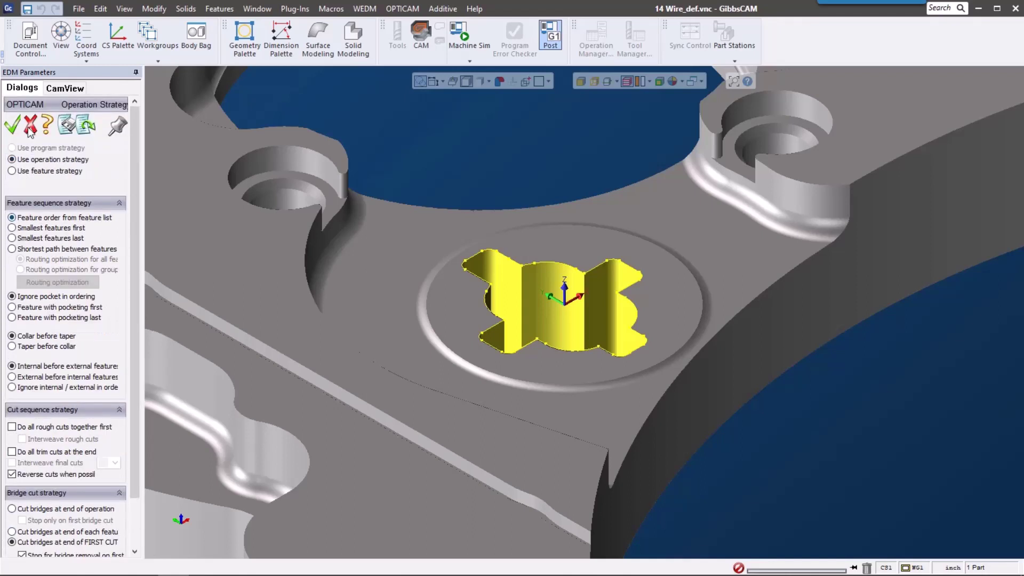
pyautogui.click(32, 126)
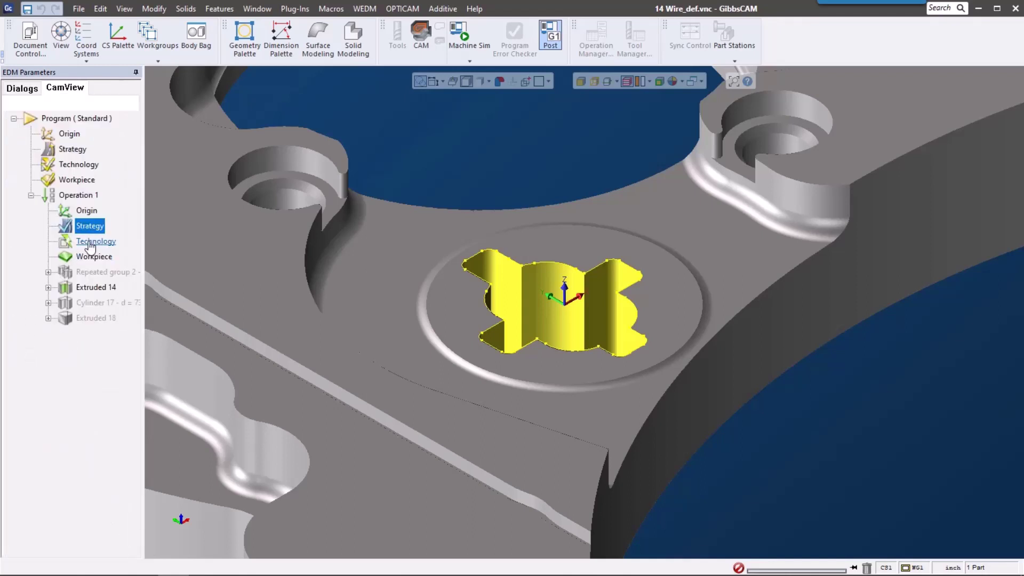
# Give Operation 1 its own technology instead of the program's: 0.25 mm wire, 1/2 Hard Brass, copper material and 25.8064 mm height.
pyautogui.doubleClick(91, 242)
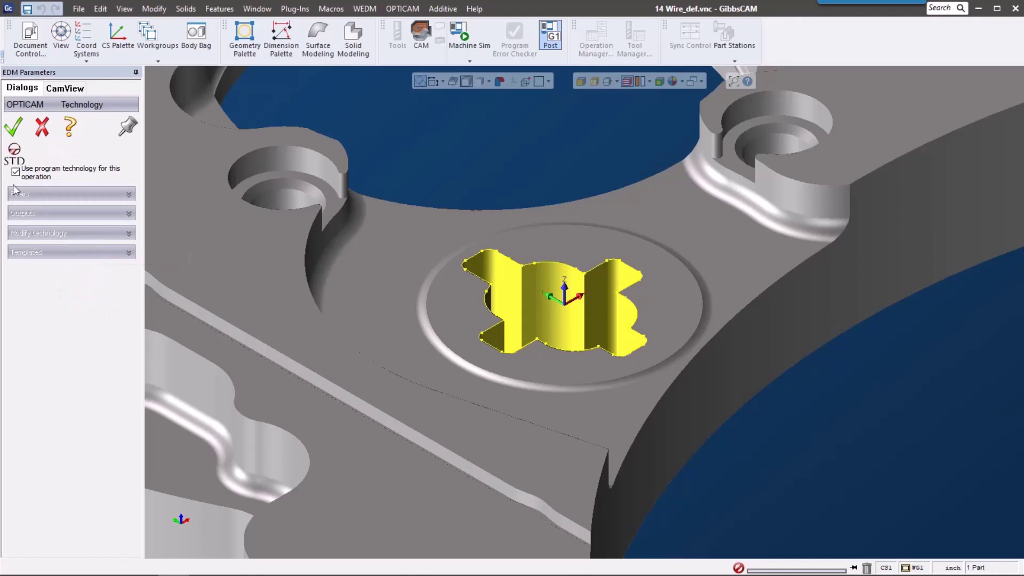
pyautogui.click(15, 172)
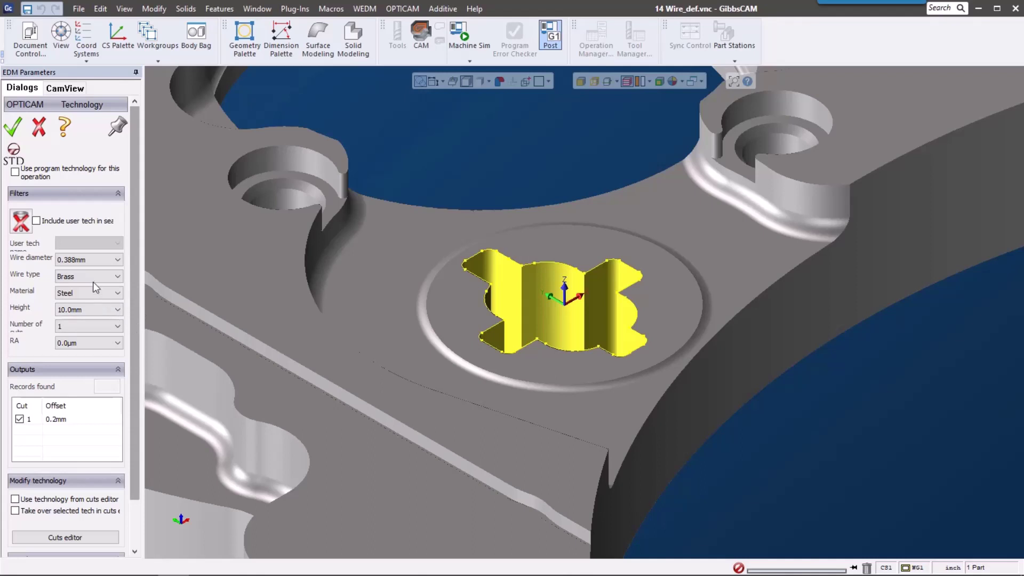
pyautogui.moveTo(143, 198); pyautogui.dragTo(204, 198)
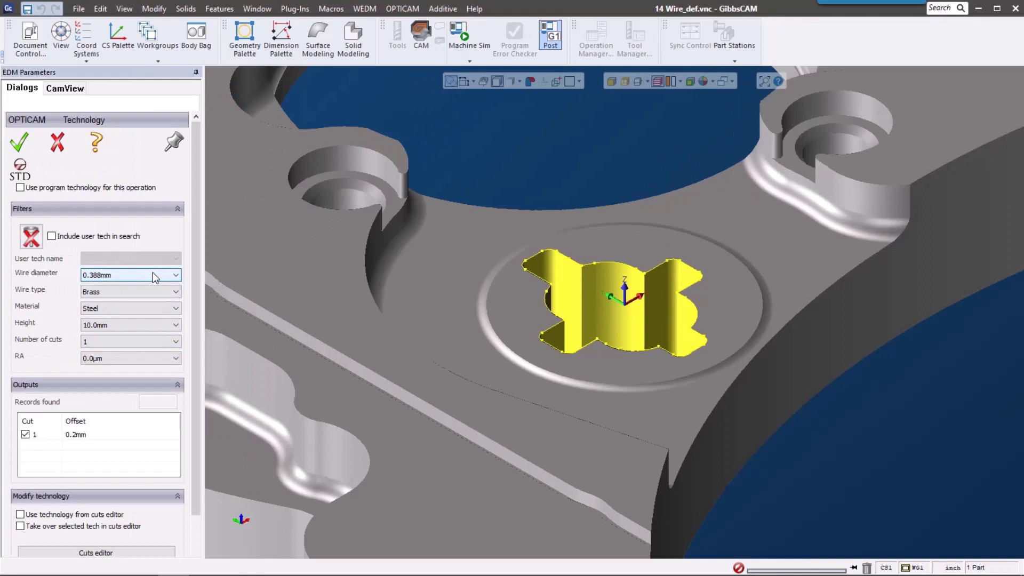
pyautogui.click(152, 272)
pyautogui.press('BackSpace')
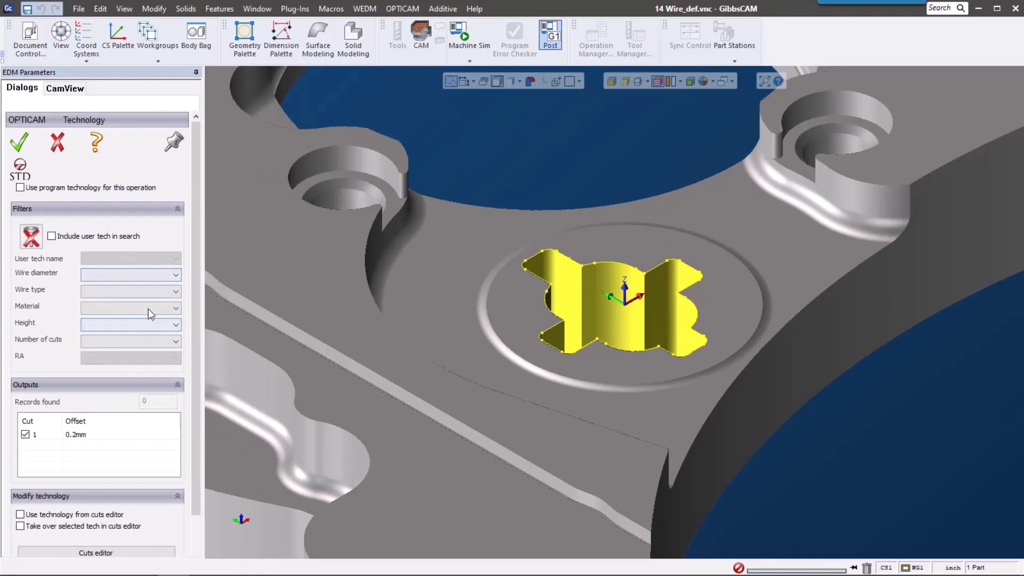
pyautogui.click(156, 291)
pyautogui.click(140, 321)
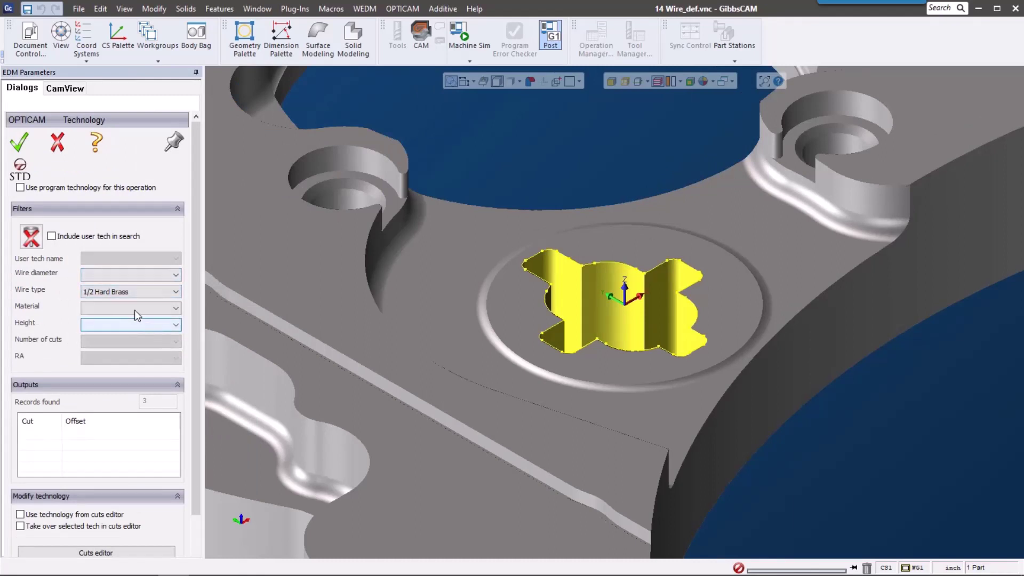
pyautogui.click(135, 308)
pyautogui.click(124, 328)
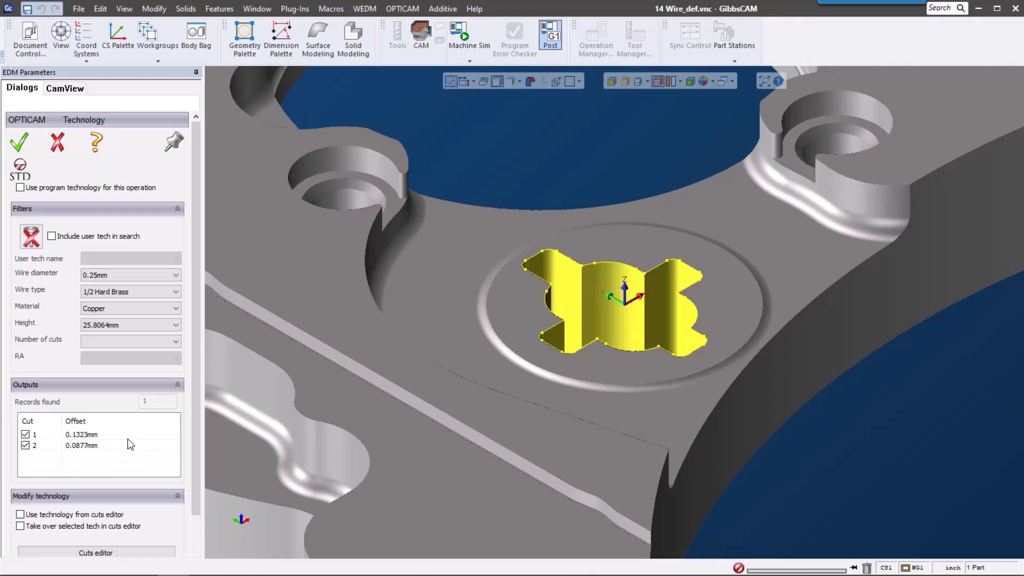
# Give Operation 1 its own workpiece instead of the program's, using the specific solid named stock.
pyautogui.click(90, 257)
pyautogui.doubleClick(88, 257)
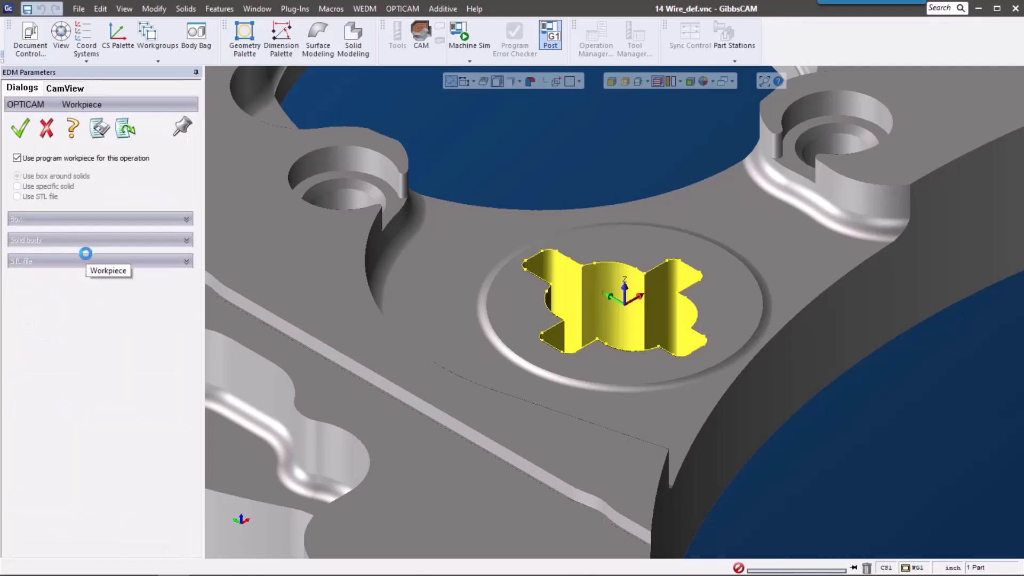
pyautogui.click(72, 158)
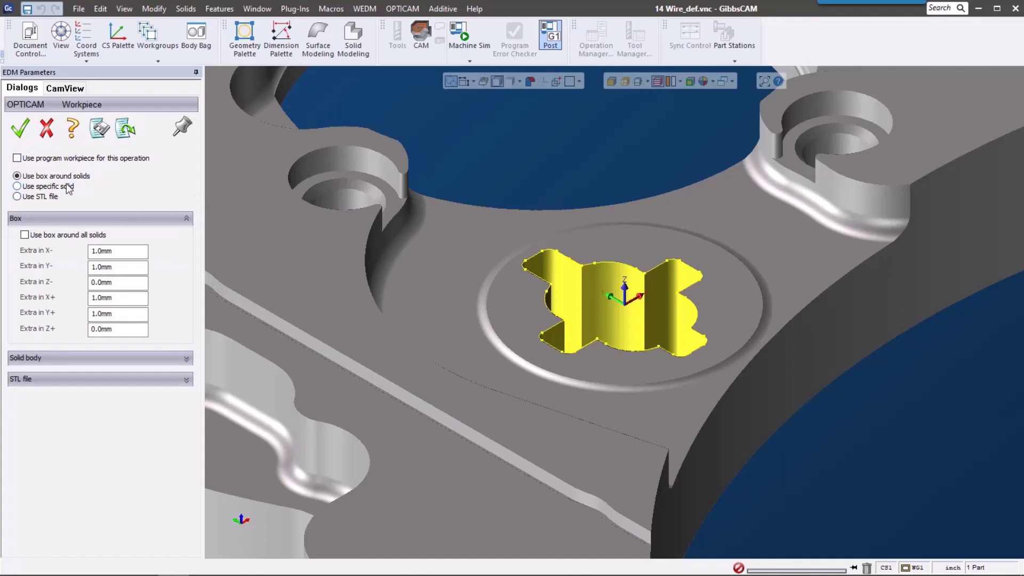
pyautogui.click(17, 186)
pyautogui.doubleClick(172, 258)
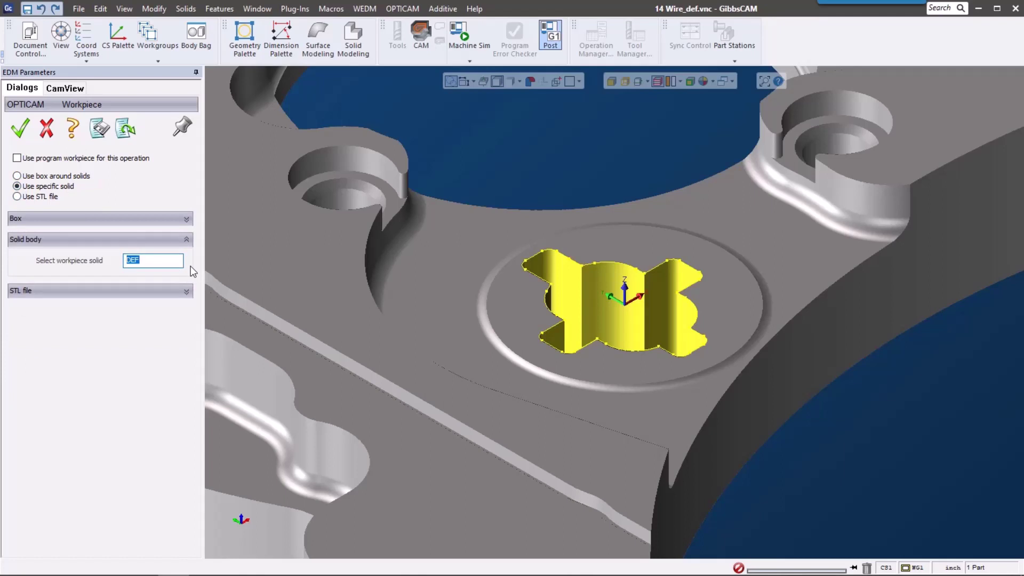
pyautogui.write('stock')
pyautogui.press('Return')
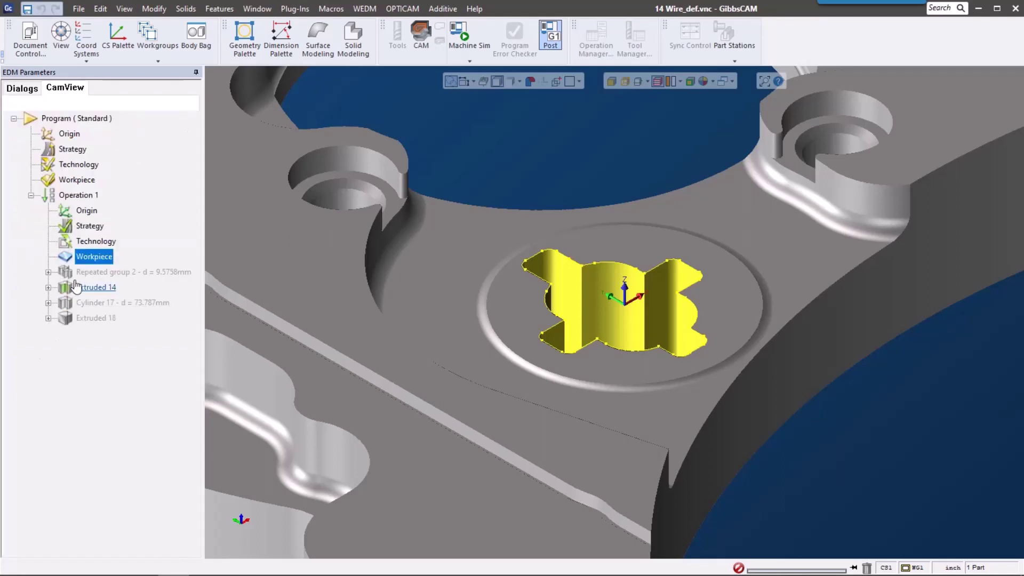
# Examine Extruded 14's feature strategy and its override option, keeping the operation strategy in use.
pyautogui.click(81, 288)
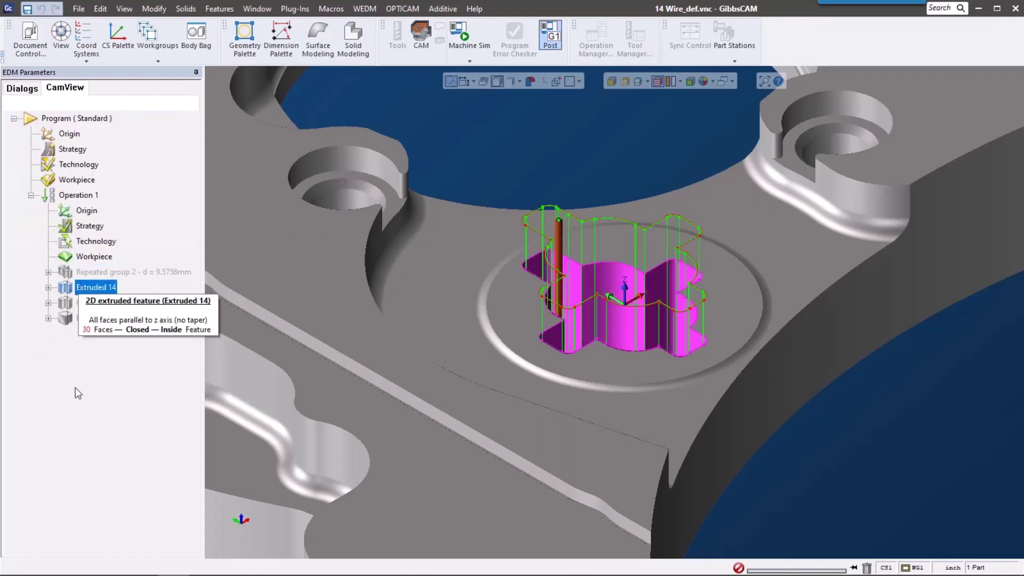
pyautogui.click(48, 288)
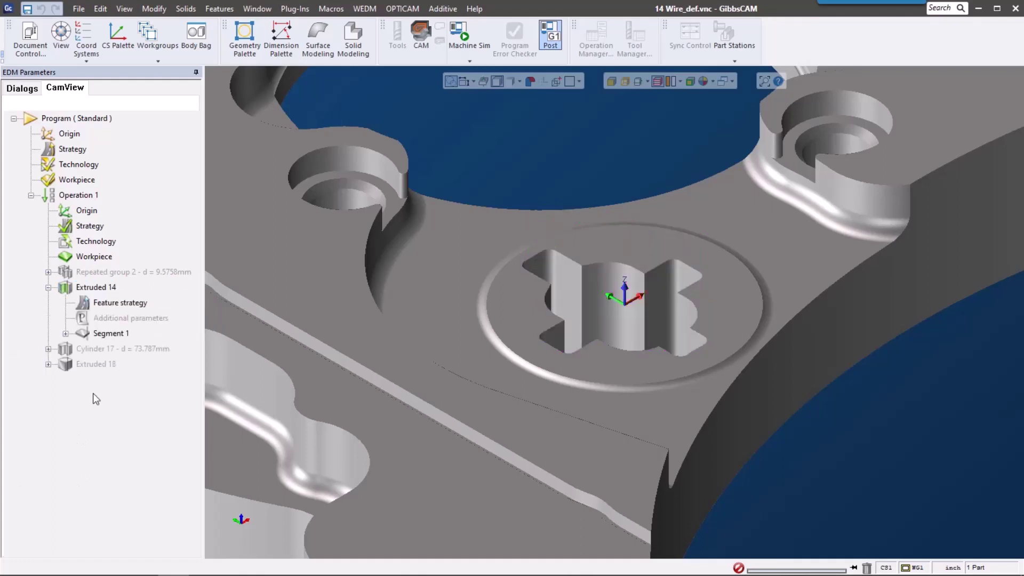
pyautogui.doubleClick(127, 303)
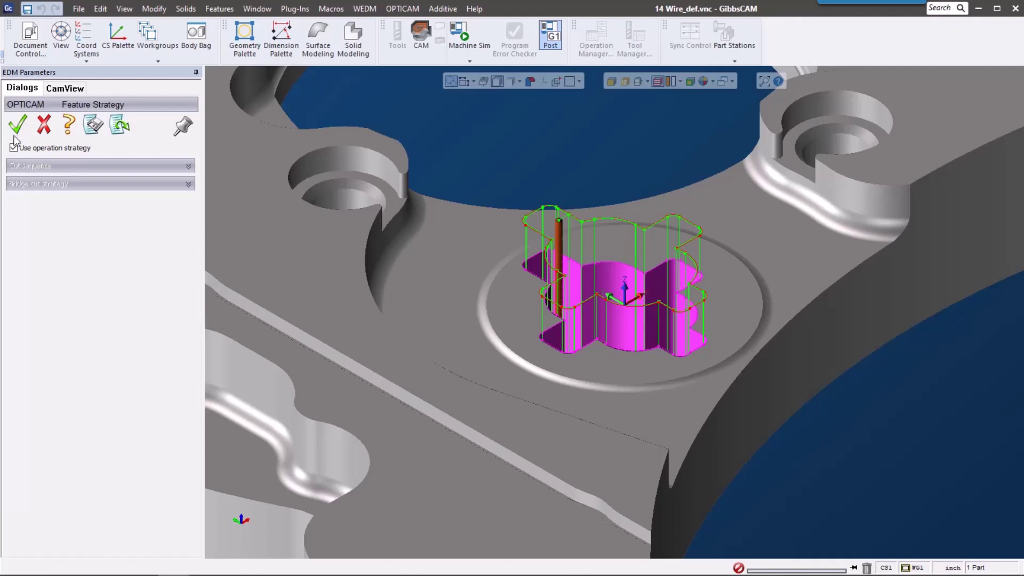
pyautogui.click(14, 147)
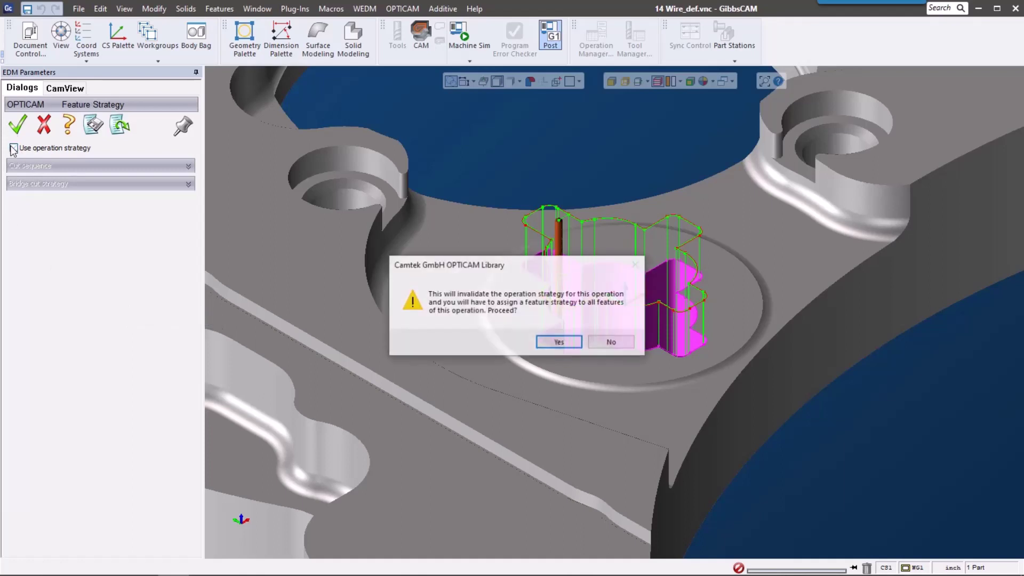
pyautogui.click(611, 342)
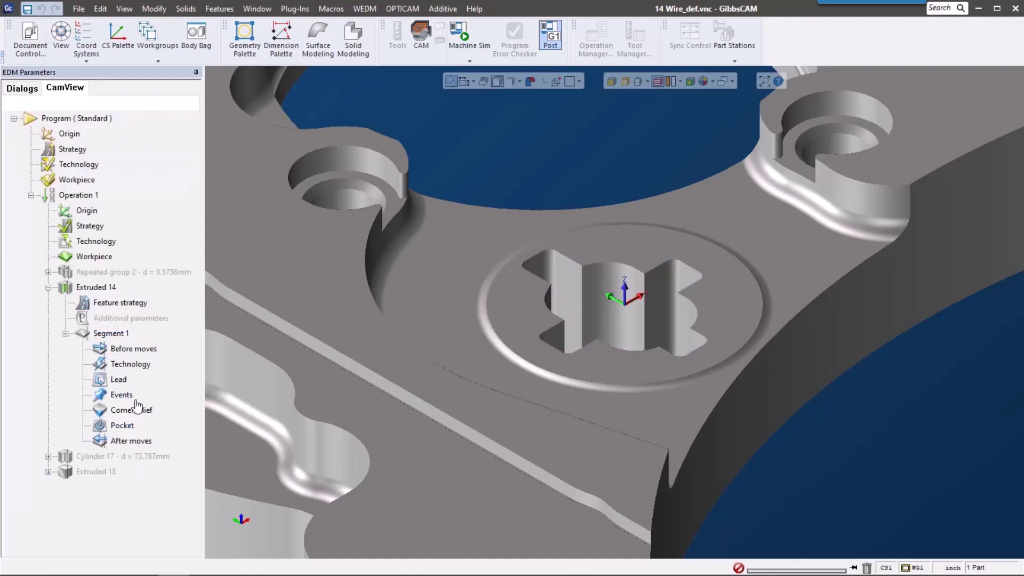
# Look through Extruded 14's Segment 1 entries and review its start hole, endpoint and lead on/off settings without changes.
pyautogui.click(114, 334)
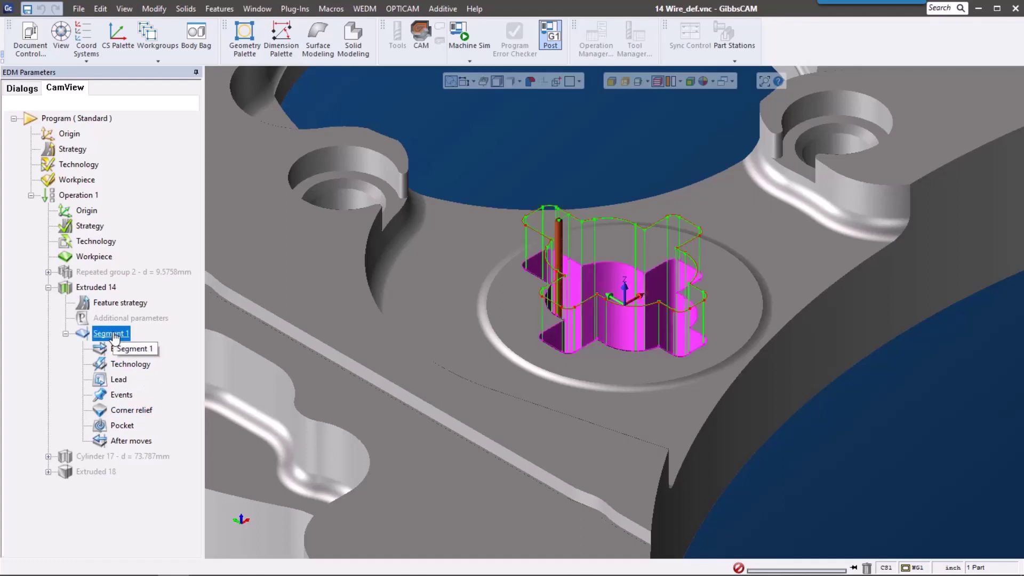
pyautogui.click(122, 352)
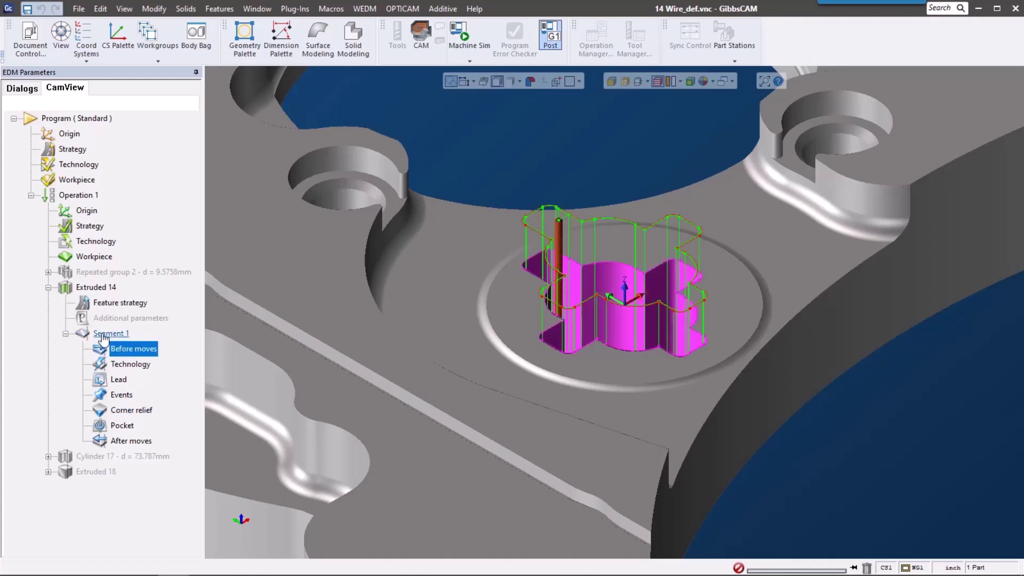
pyautogui.click(131, 364)
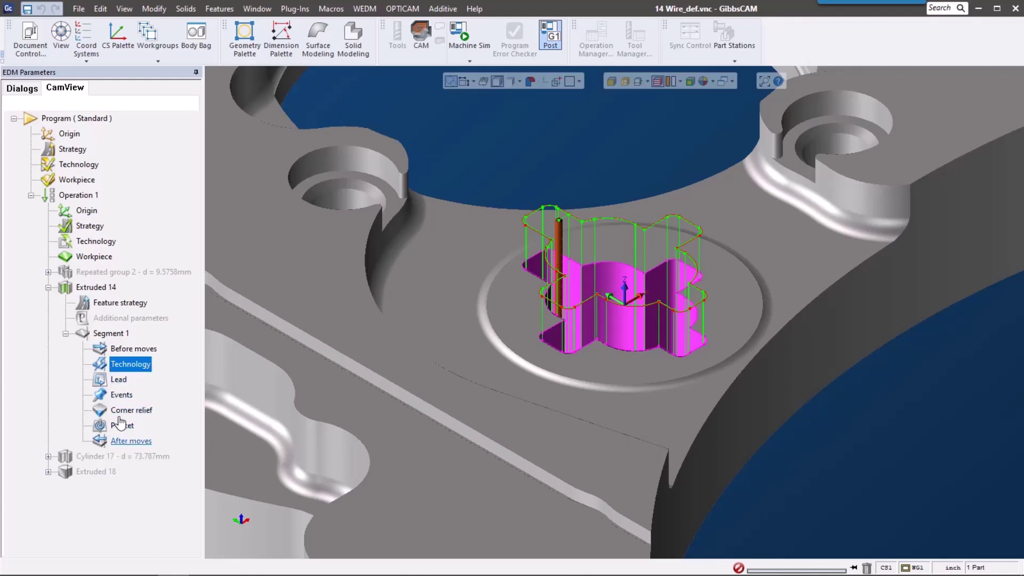
pyautogui.click(116, 380)
pyautogui.doubleClick(117, 379)
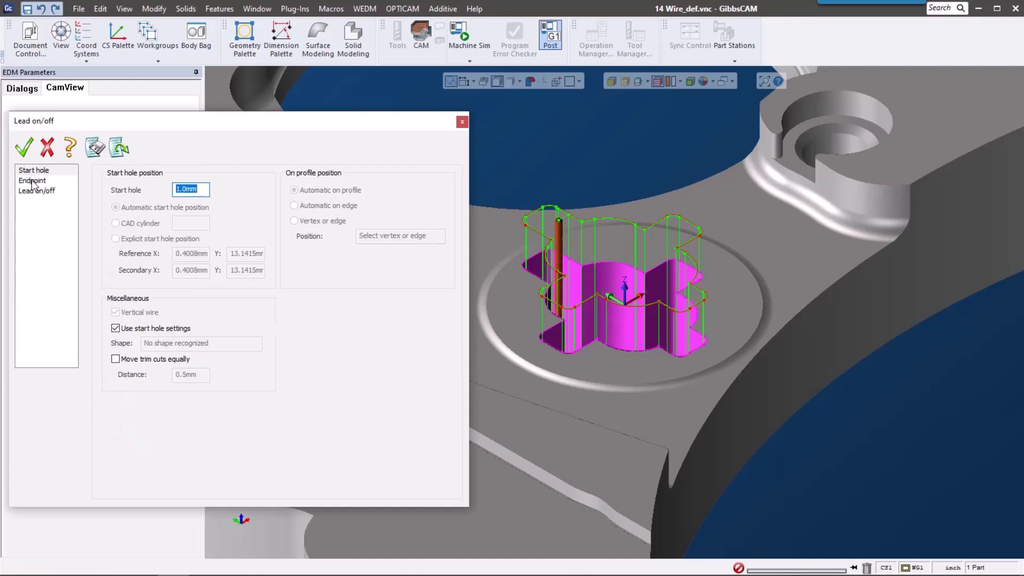
pyautogui.click(32, 181)
pyautogui.click(34, 190)
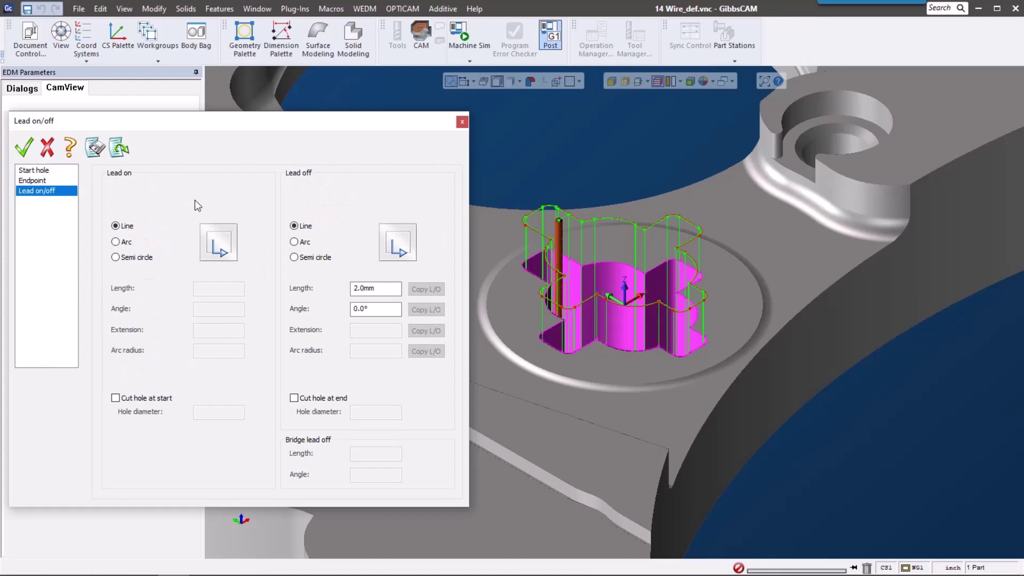
pyautogui.click(462, 123)
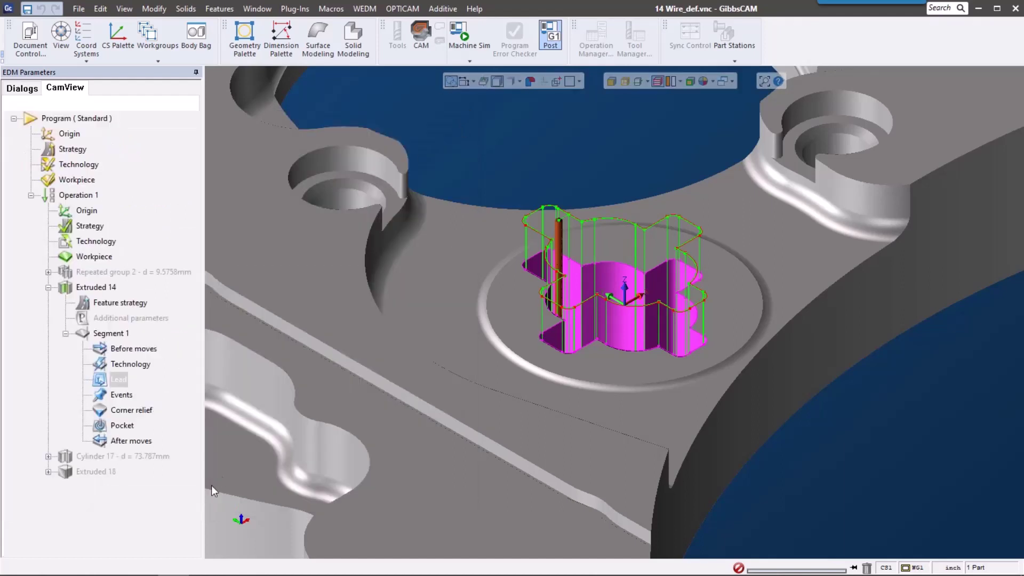
pyautogui.click(119, 531)
pyautogui.click(48, 287)
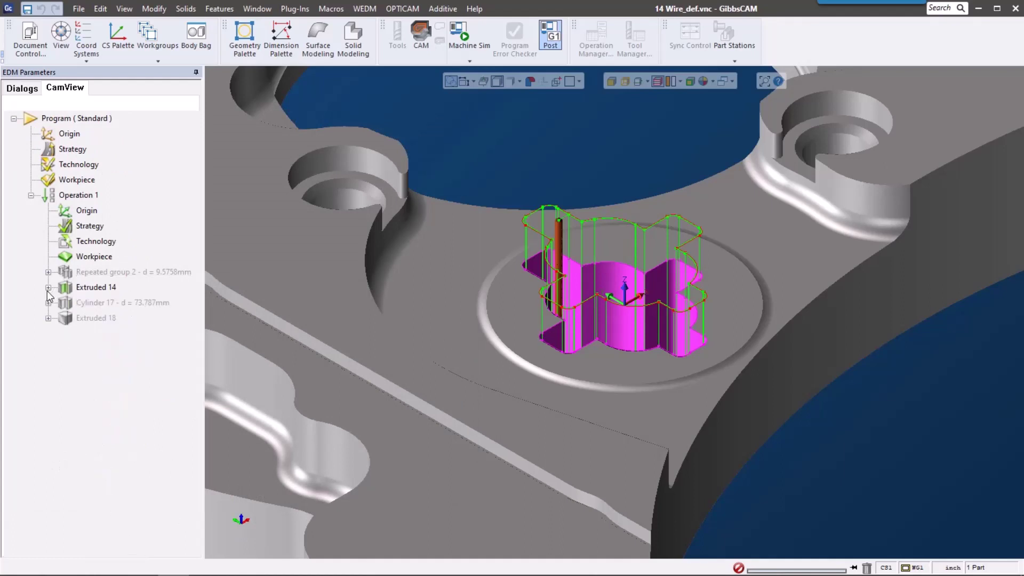
# Run the solid simulation of Operation 1 at reduced speed to follow the wire's first cut of Extruded 14.
pyautogui.rightClick(79, 195)
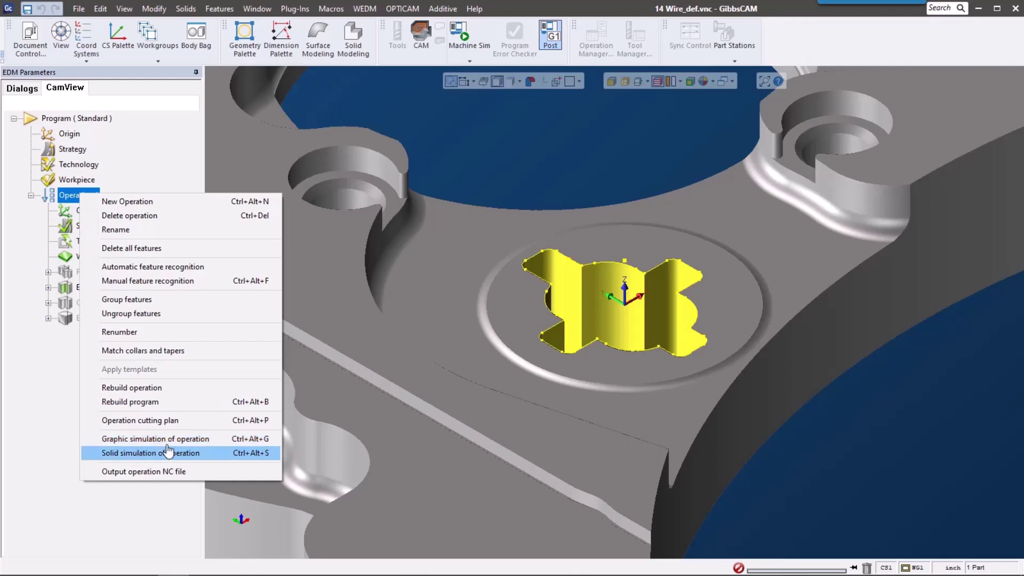
pyautogui.click(199, 454)
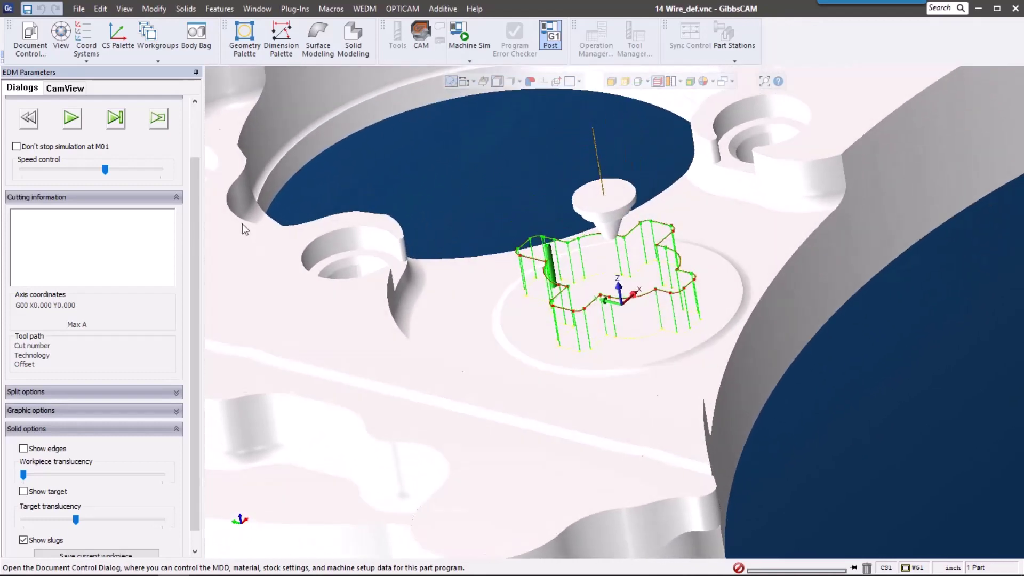
pyautogui.moveTo(105, 169); pyautogui.dragTo(83, 170)
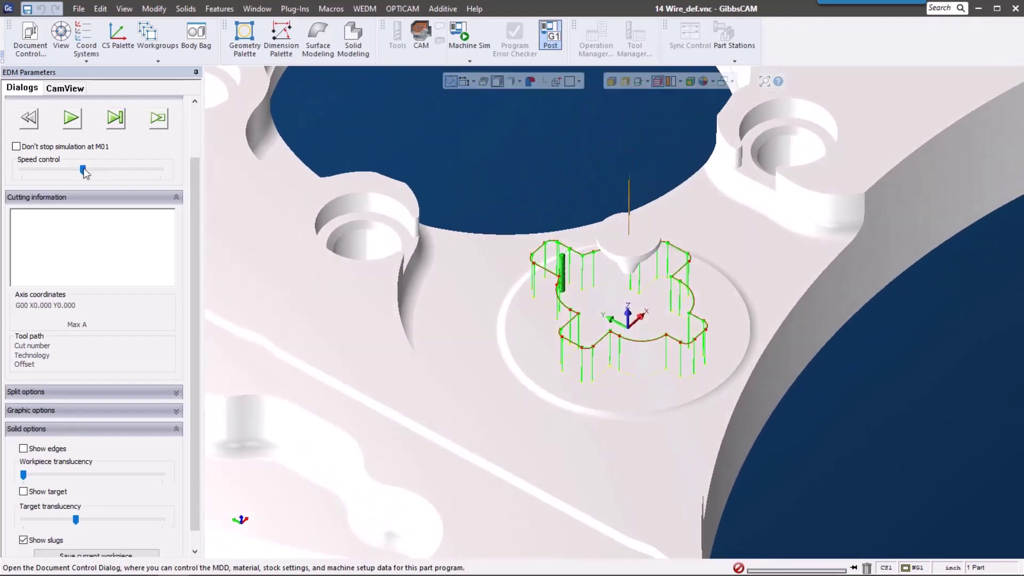
pyautogui.click(72, 119)
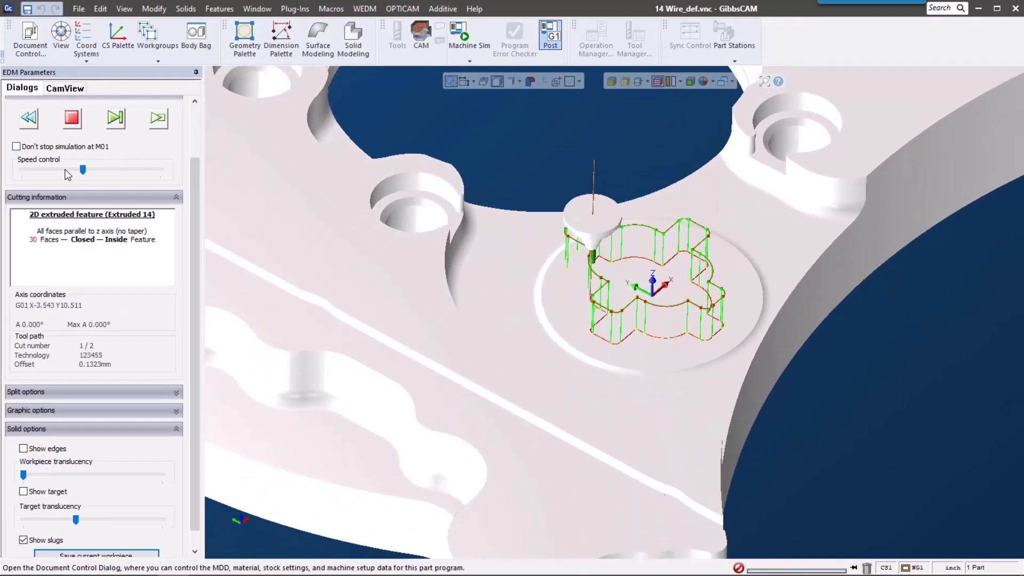
pyautogui.moveTo(56, 170); pyautogui.dragTo(22, 170)
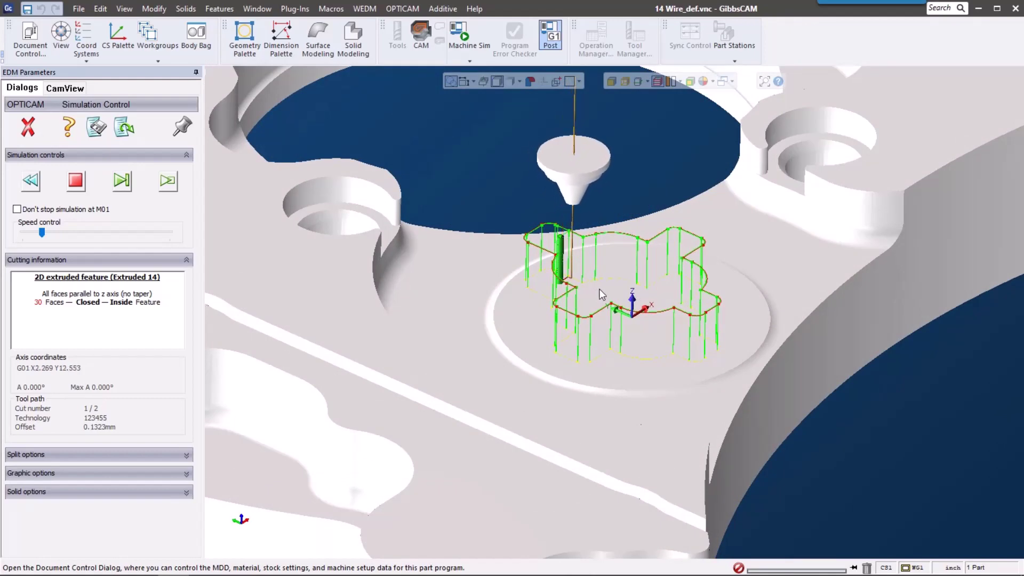
pyautogui.moveTo(603, 290); pyautogui.dragTo(608, 299, button='middle')
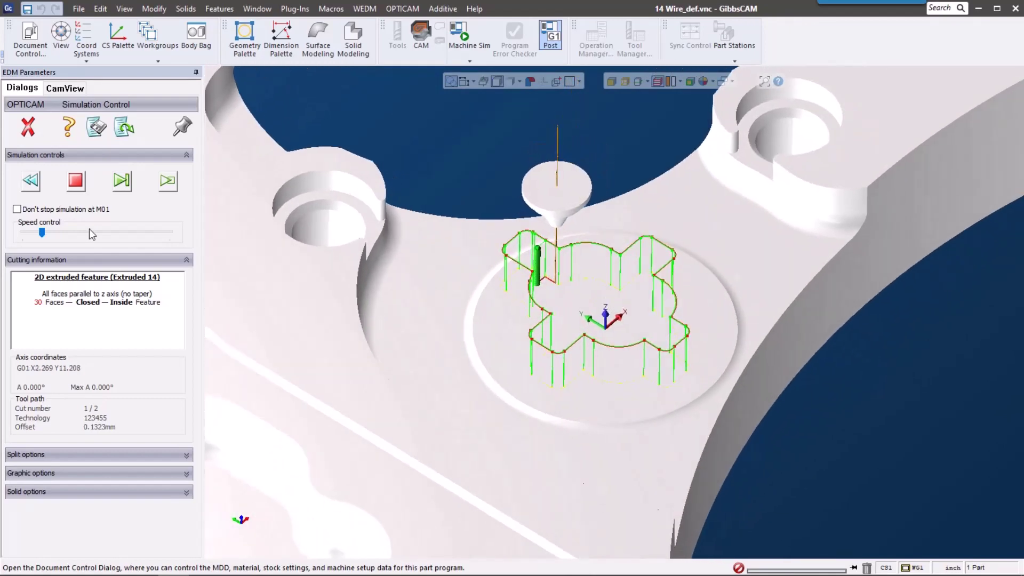
pyautogui.moveTo(49, 233); pyautogui.dragTo(68, 230)
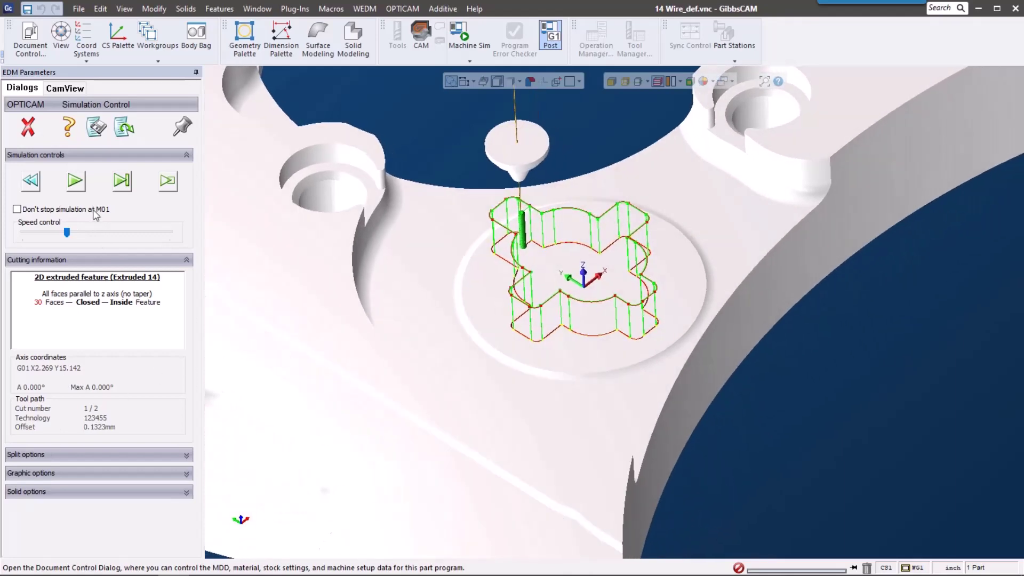
# Resume the stopped simulation and remove the red slug from the spline-shaped opening.
pyautogui.click(78, 189)
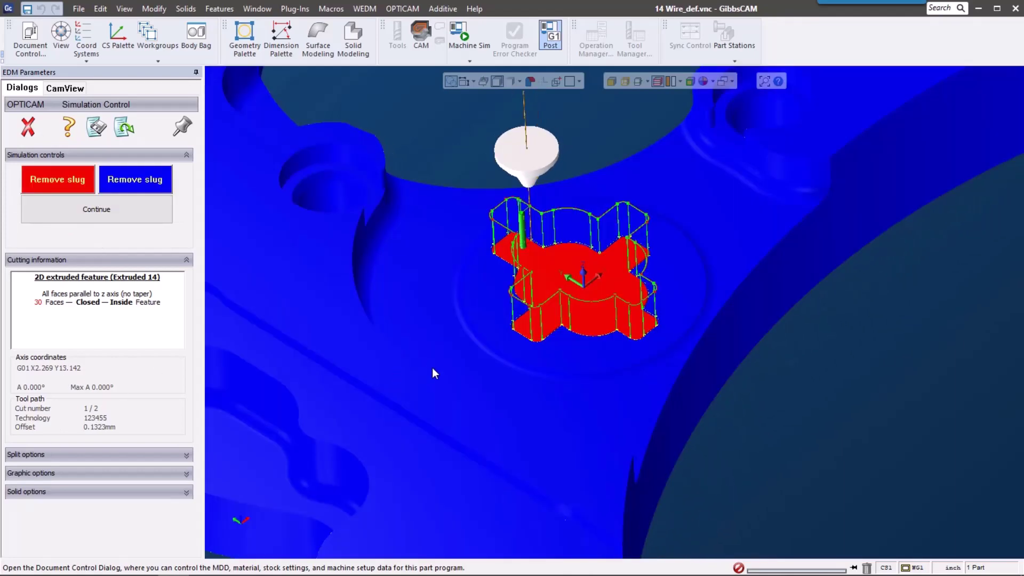
pyautogui.scroll(-2, 432, 367)
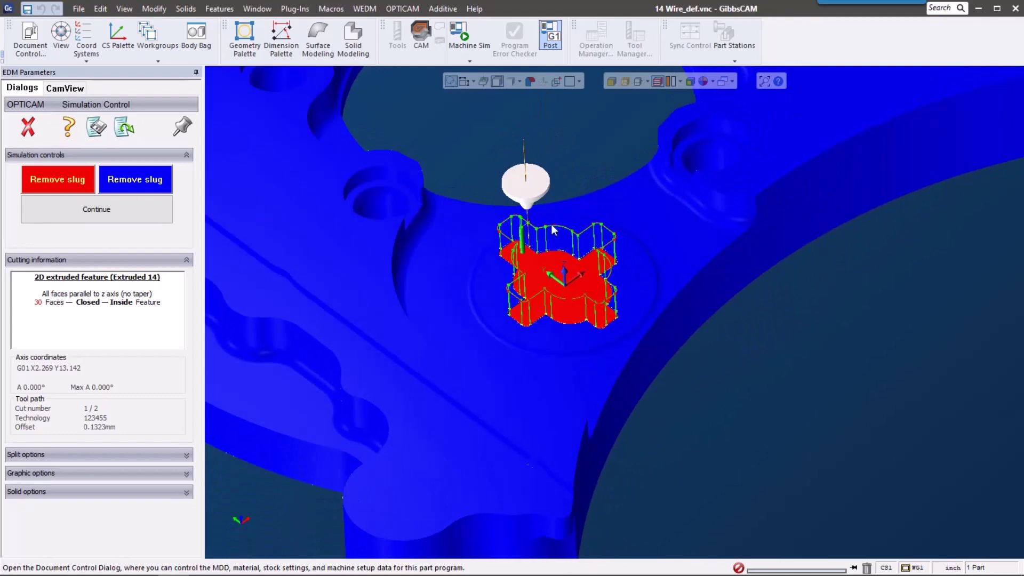
pyautogui.click(53, 182)
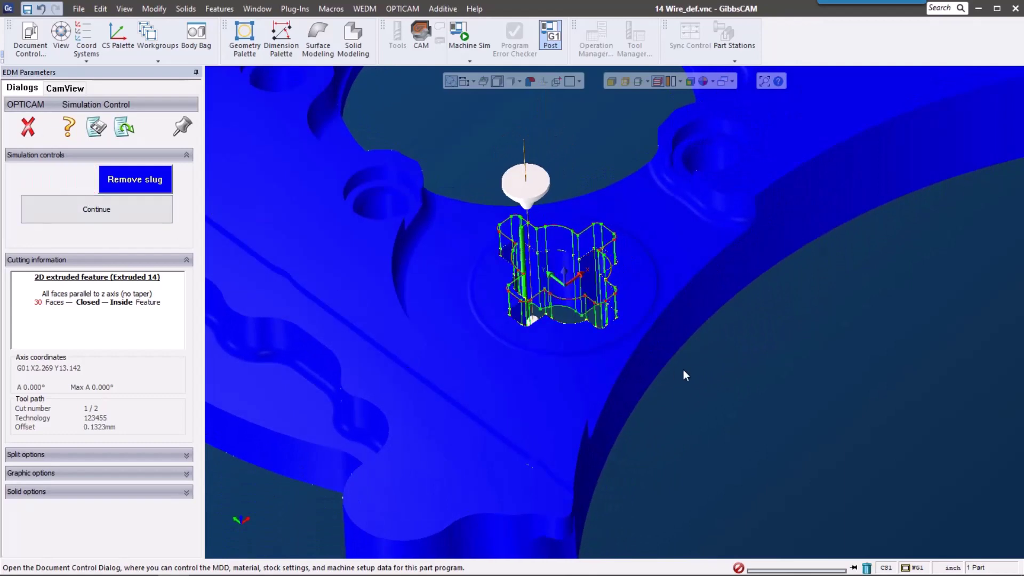